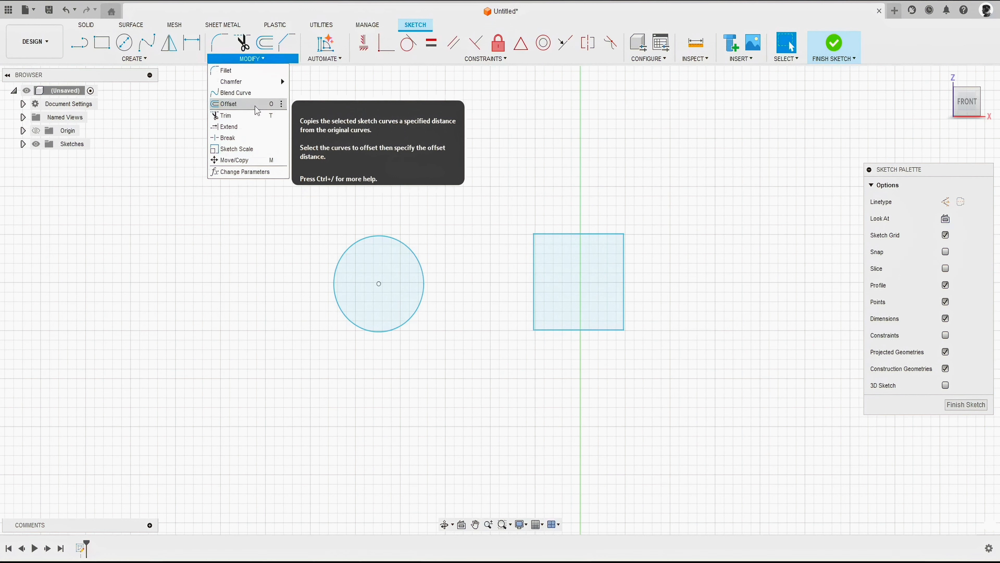
Offset the circle 25 mm on both sides to create one larger and one smaller concentric circle
left_click(256, 105)
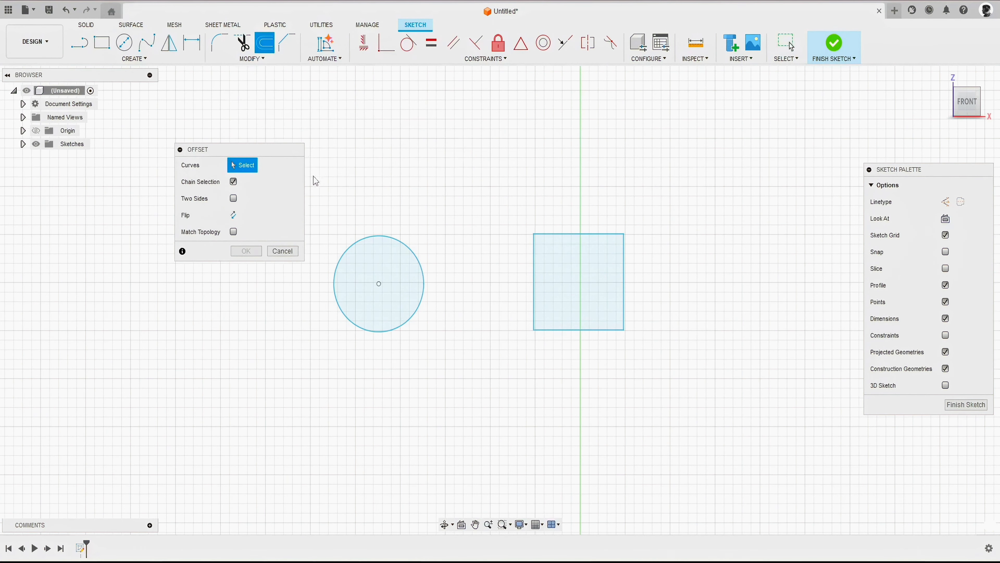
left_click_drag(253, 147, 252, 161)
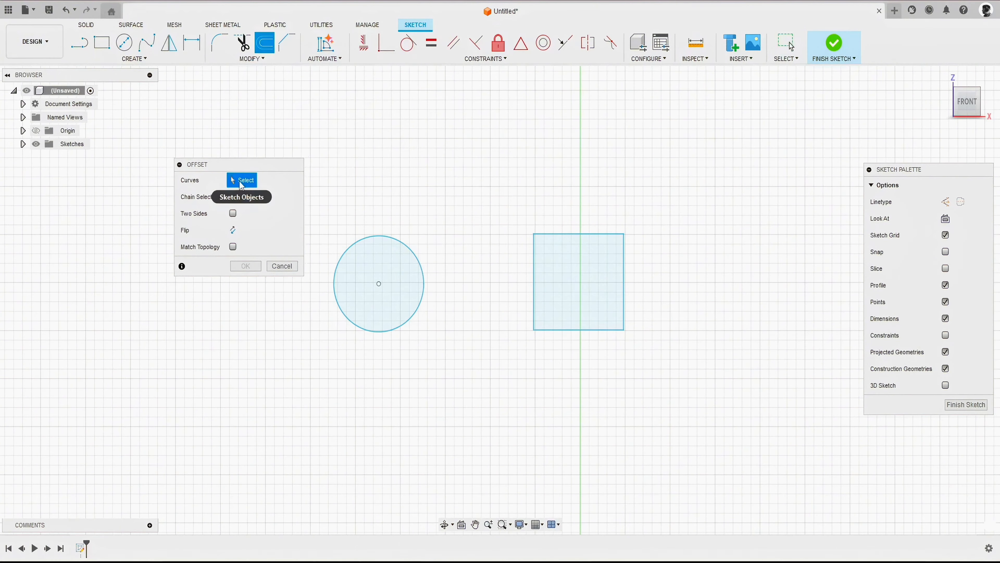
left_click_drag(227, 168, 184, 172)
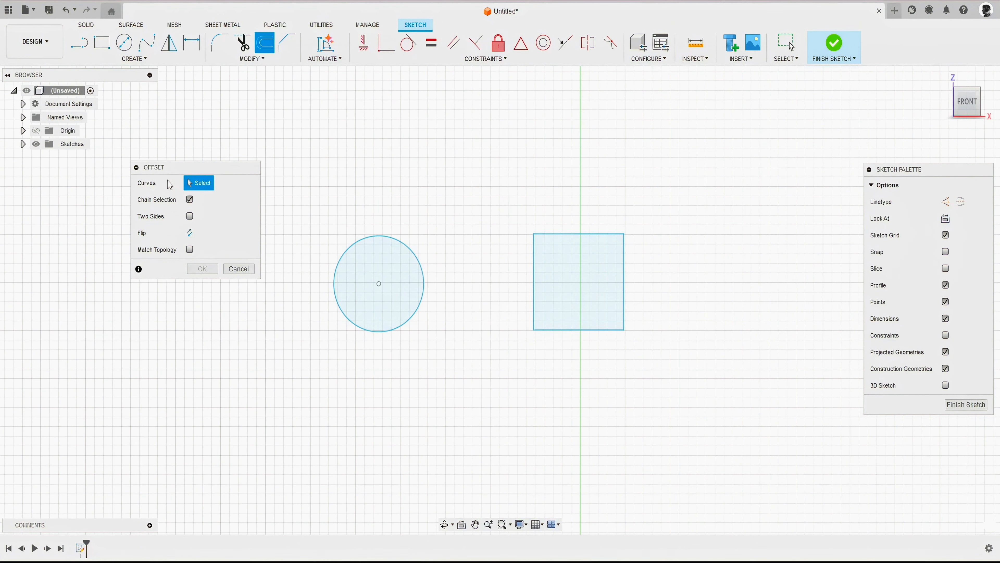
left_click(360, 246)
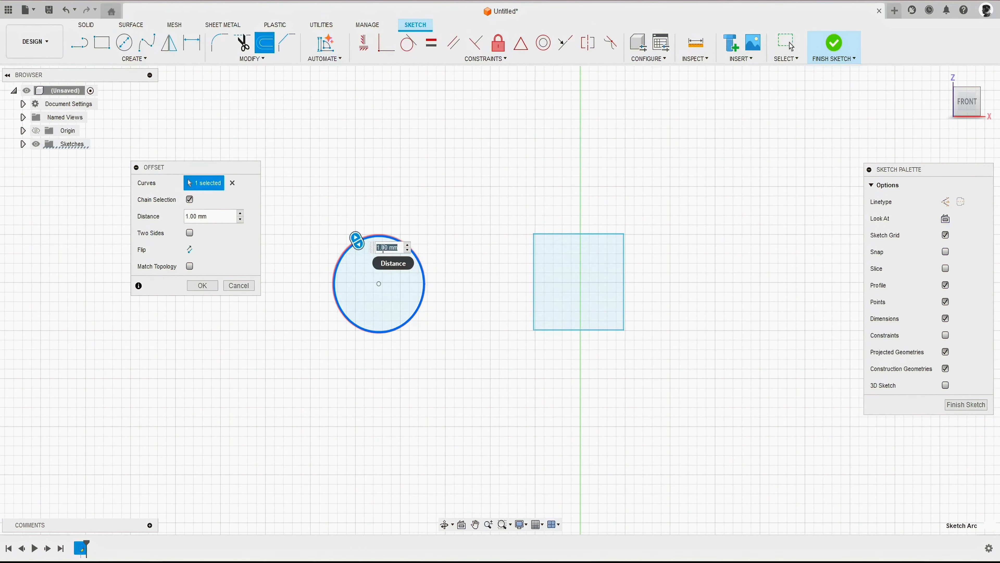
left_click_drag(357, 240, 345, 215)
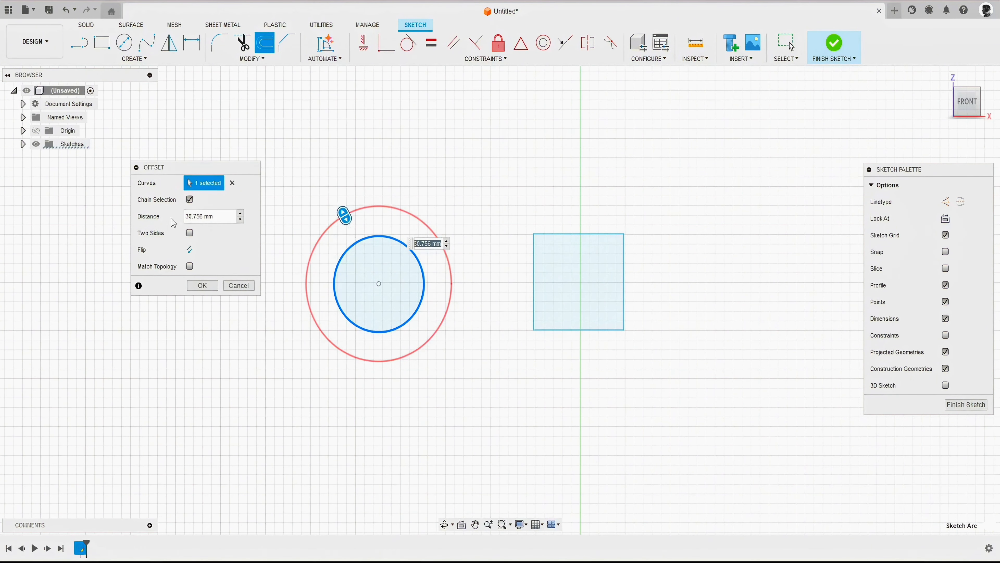
left_click(221, 217)
type("25")
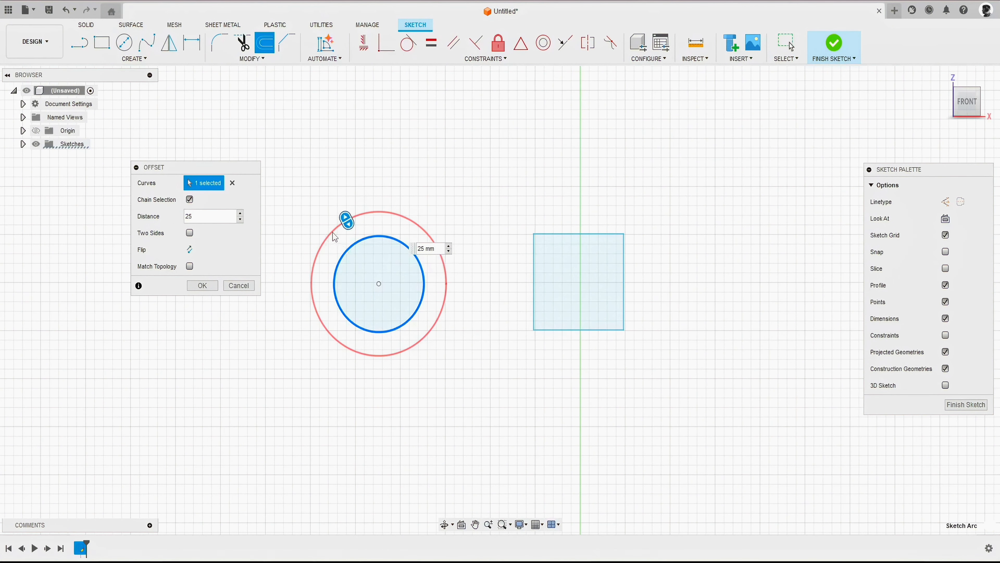
left_click(189, 232)
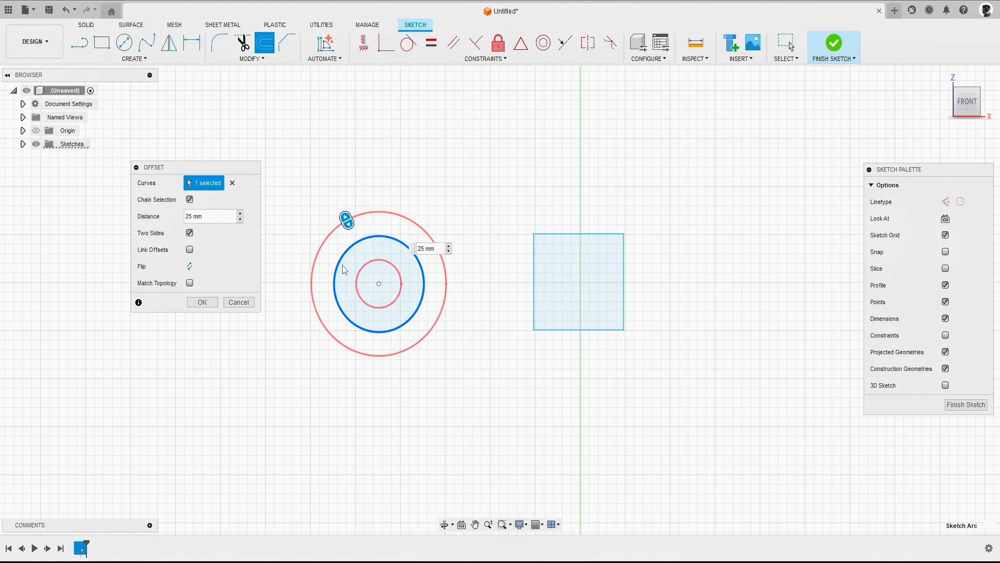
left_click(204, 302)
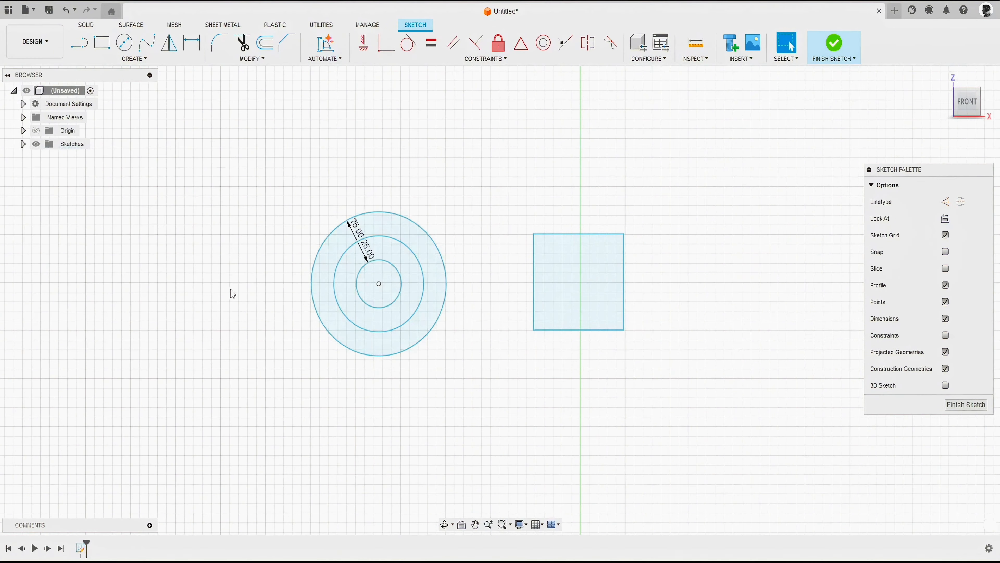
Set the offset dimension between the original circle and the outer circle to 30 mm
scroll(352, 246, "up", 4)
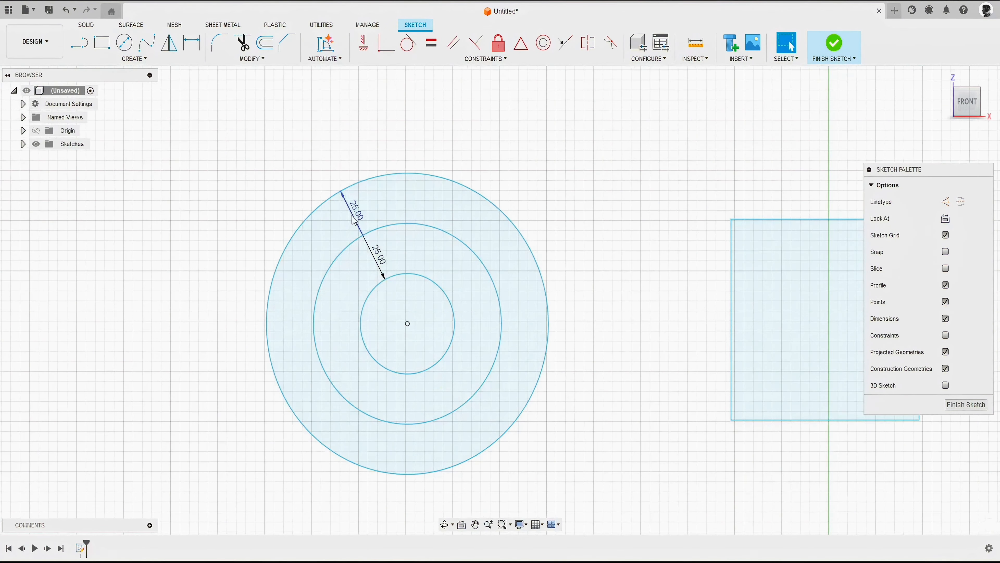
left_click(379, 235)
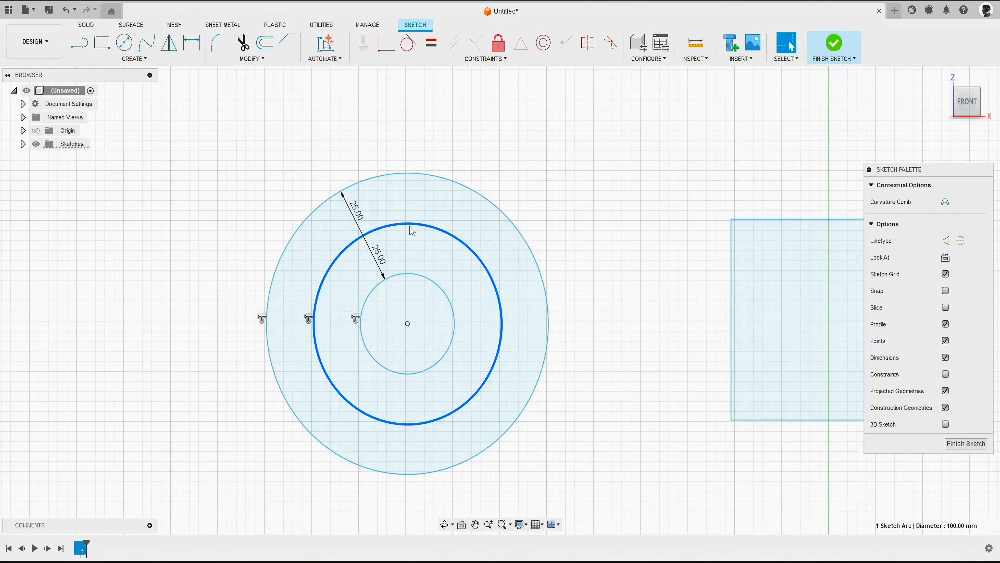
left_click(369, 178)
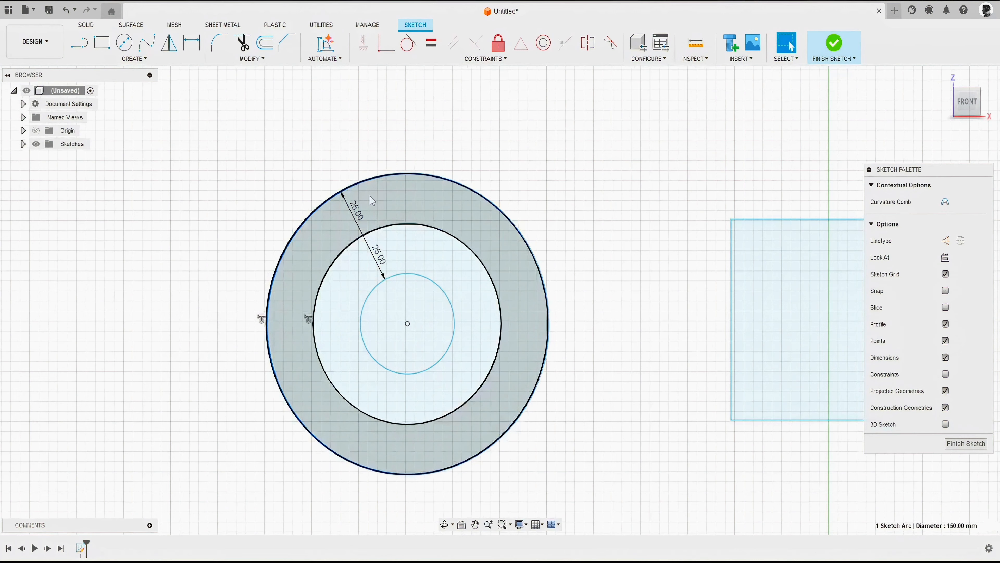
double_click(354, 214)
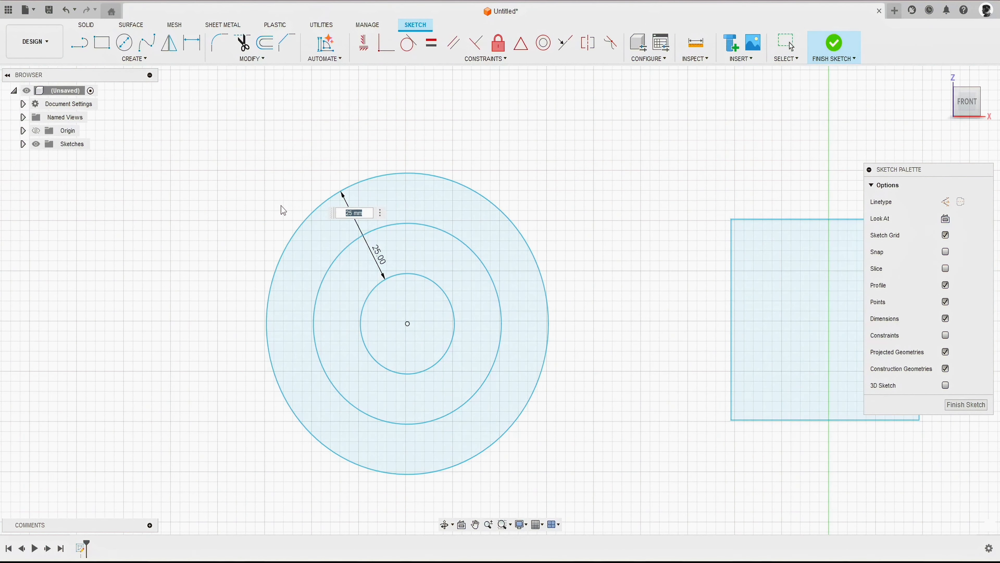
type("30")
key("Return")
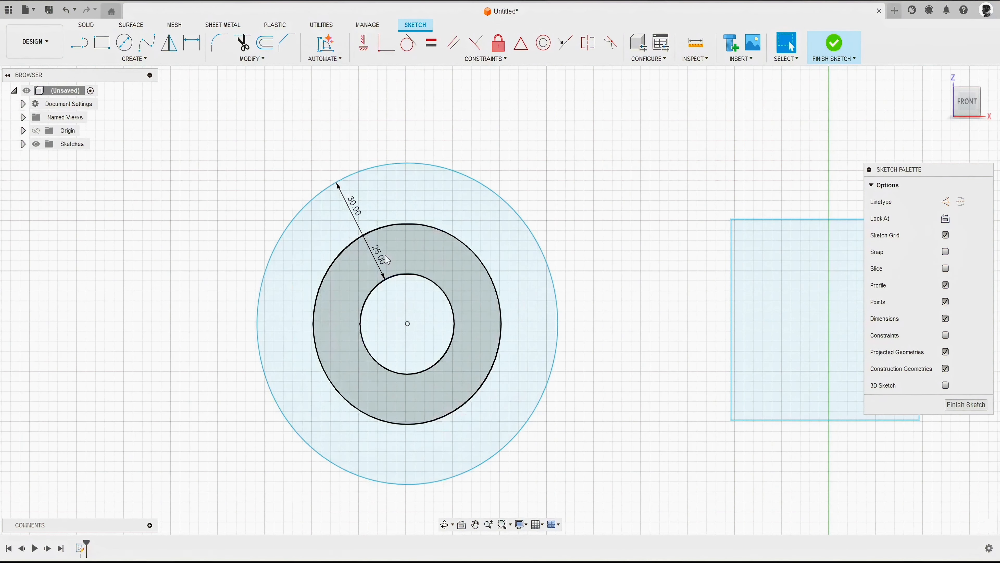
Set the inner circle's offset dimension to -10 mm
double_click(377, 255)
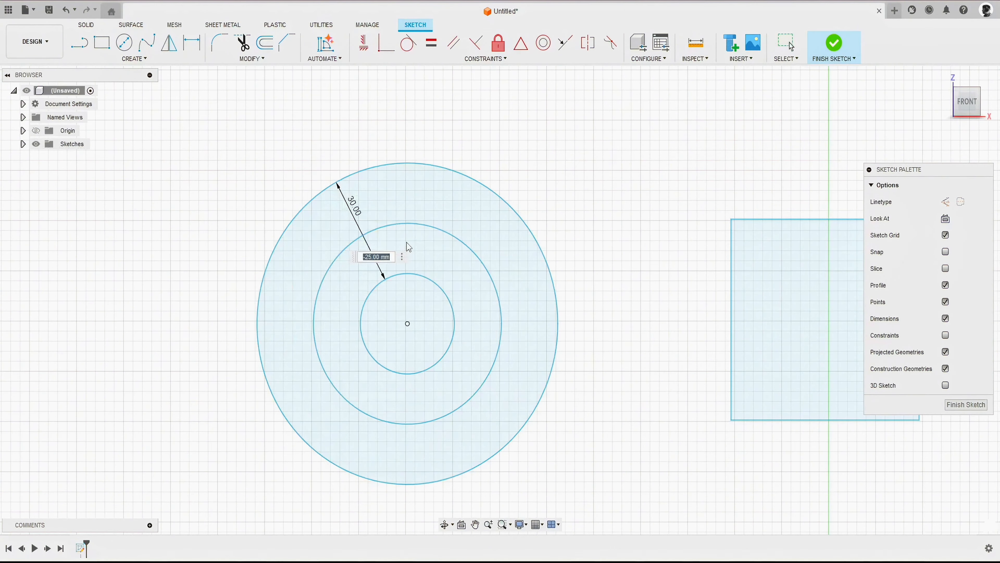
key("BackSpace")
type("-10")
key("Return")
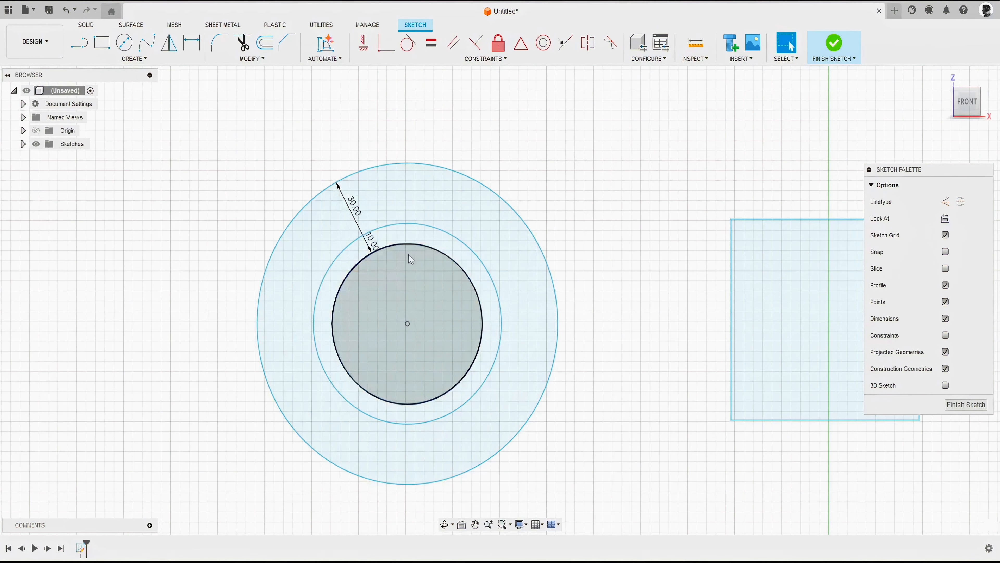
Delete the outer and inner offset circles, keeping only the original circle
left_click(415, 292)
left_click(399, 164)
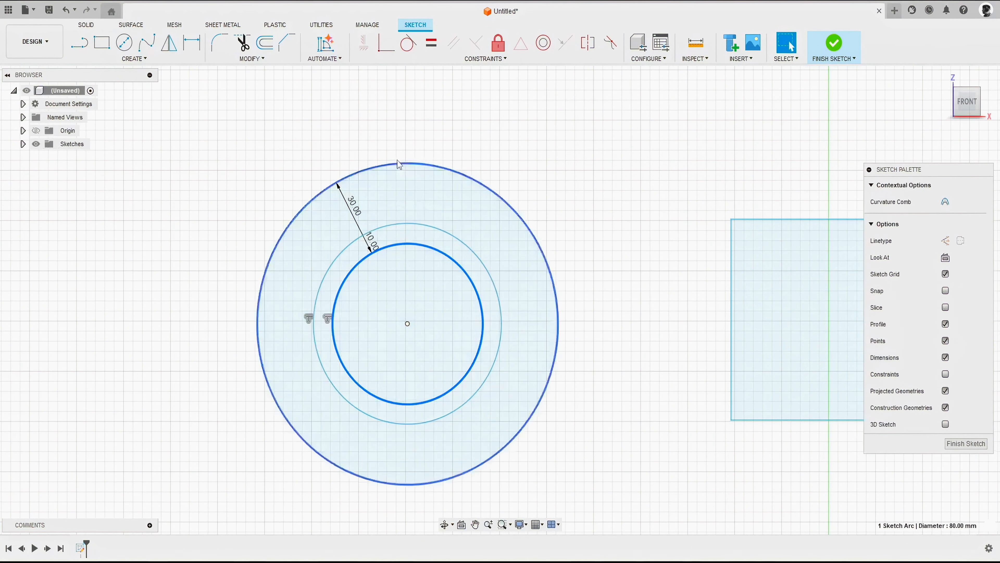
left_click(310, 157)
left_click(339, 188)
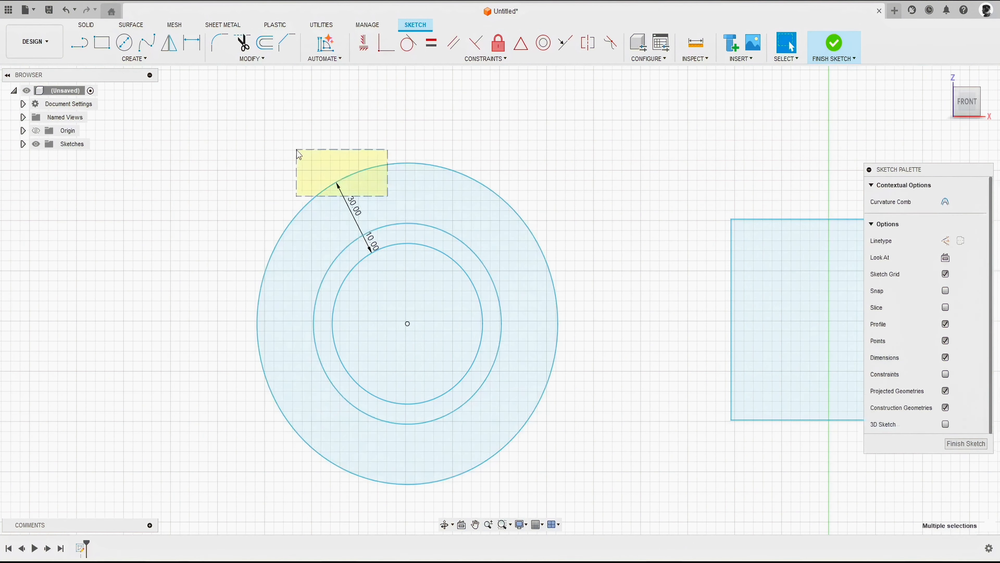
key("Delete")
left_click(383, 251)
key("Delete")
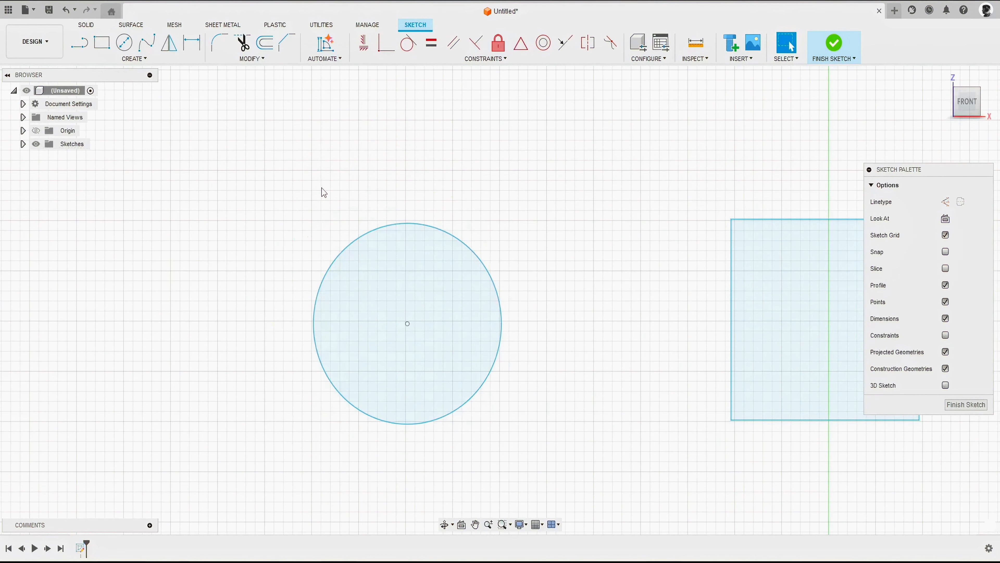
Offset the circle 25 mm inward on one side only, flipping the offset direction
key("o")
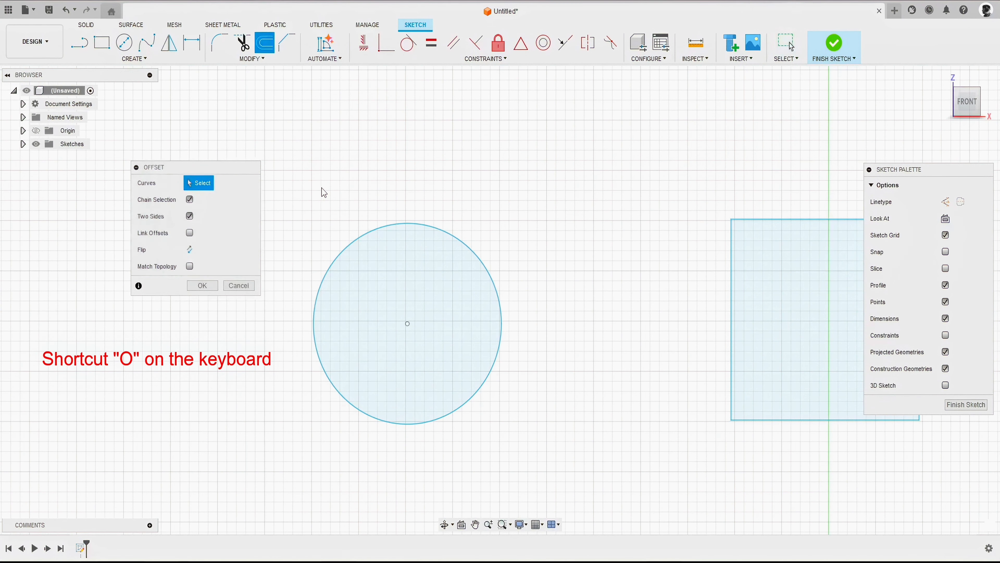
left_click(375, 235)
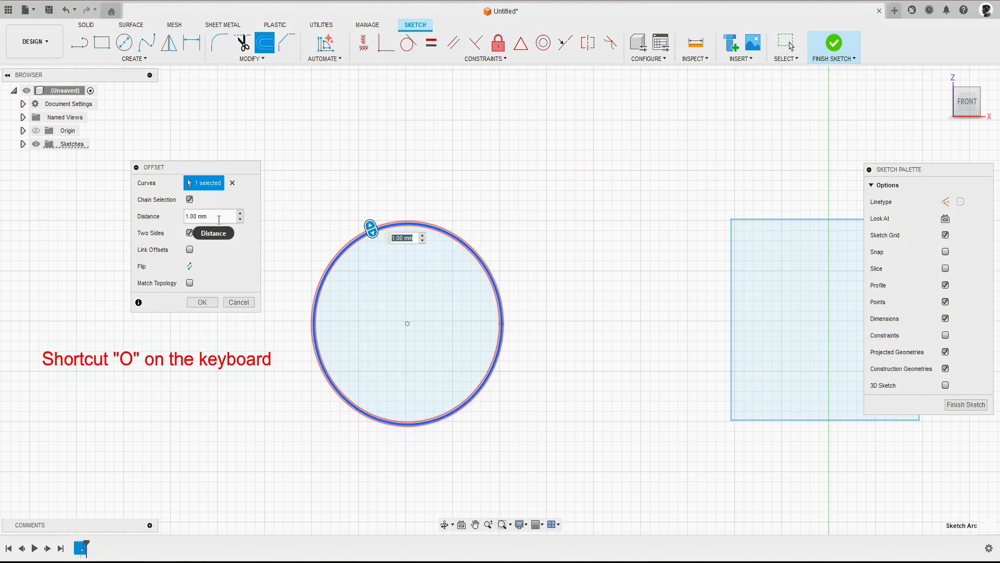
type("25")
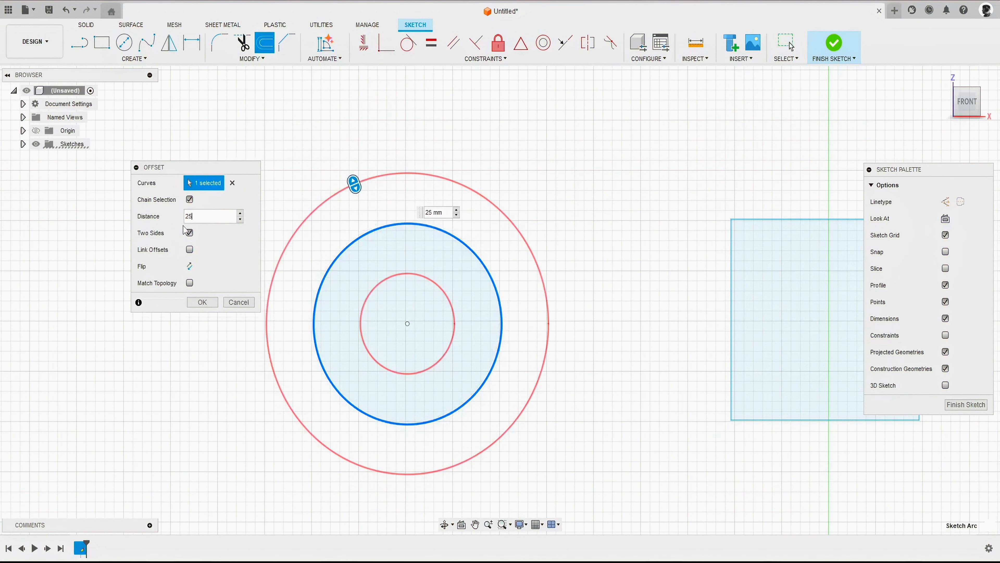
left_click(190, 232)
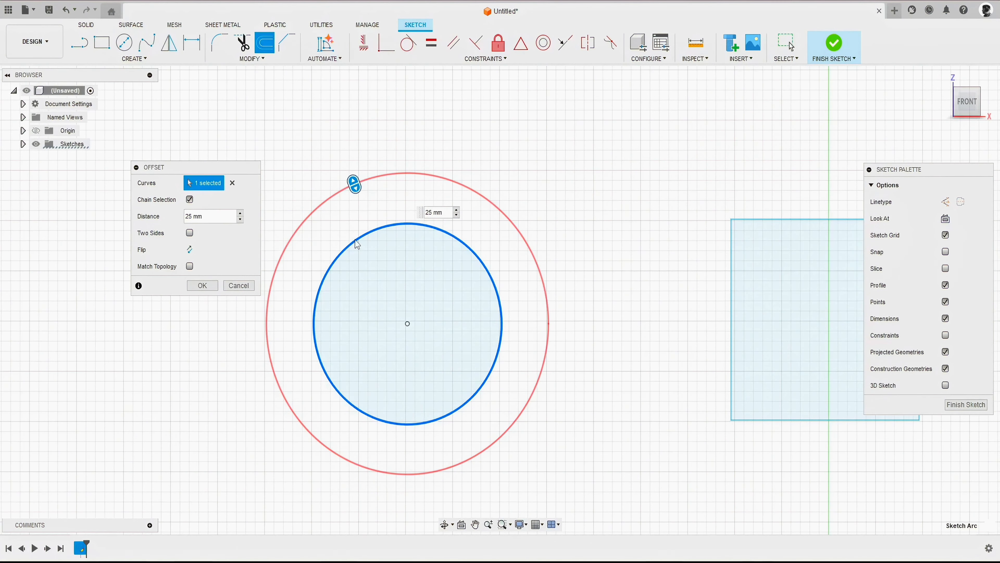
left_click(190, 247)
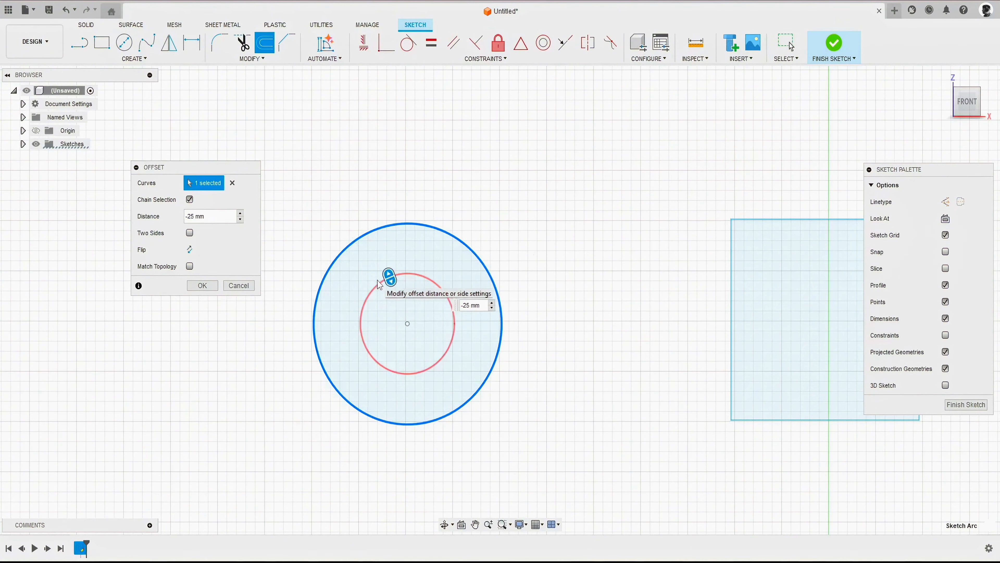
left_click(187, 216)
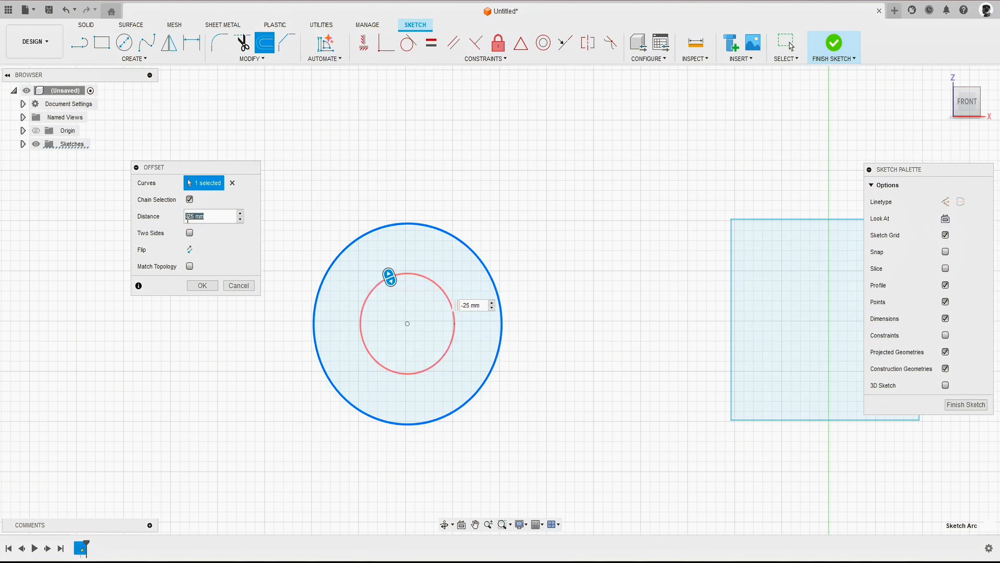
left_click(188, 217)
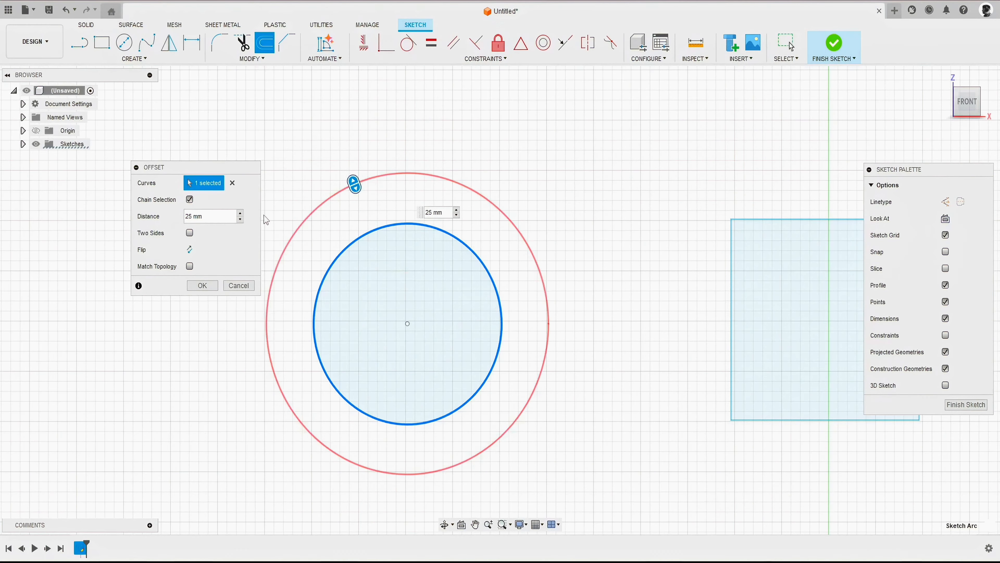
left_click(193, 252)
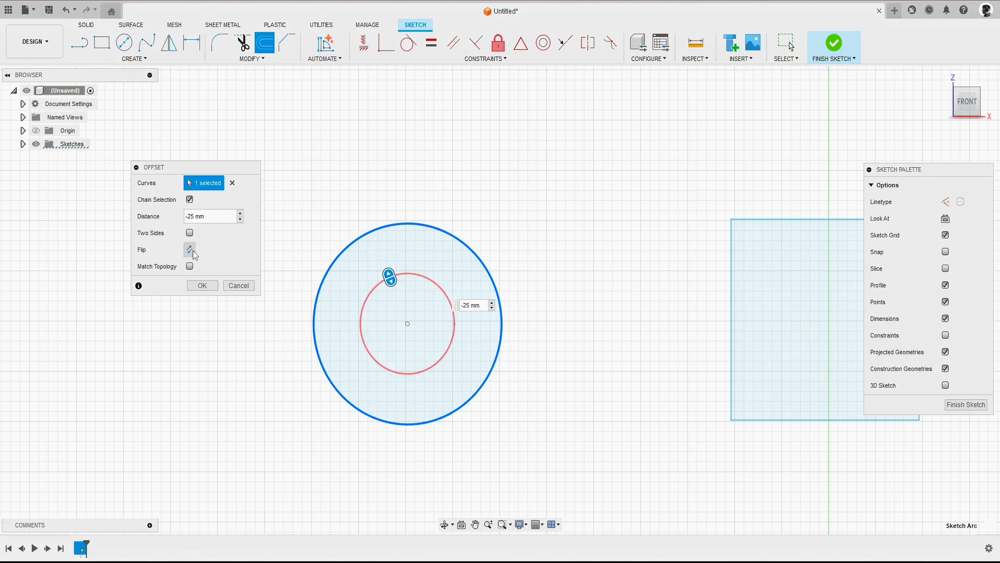
left_click(202, 286)
Preview an outward offset of about 16.8 mm for only the square's upper edge, with Chain Selection off
middle_click_drag(621, 207, 300, 199)
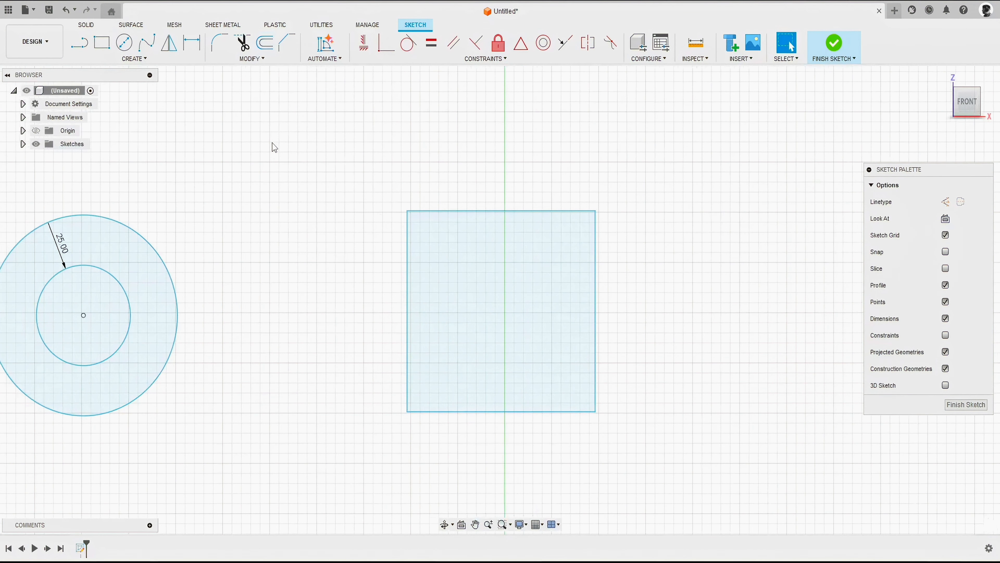
key("o")
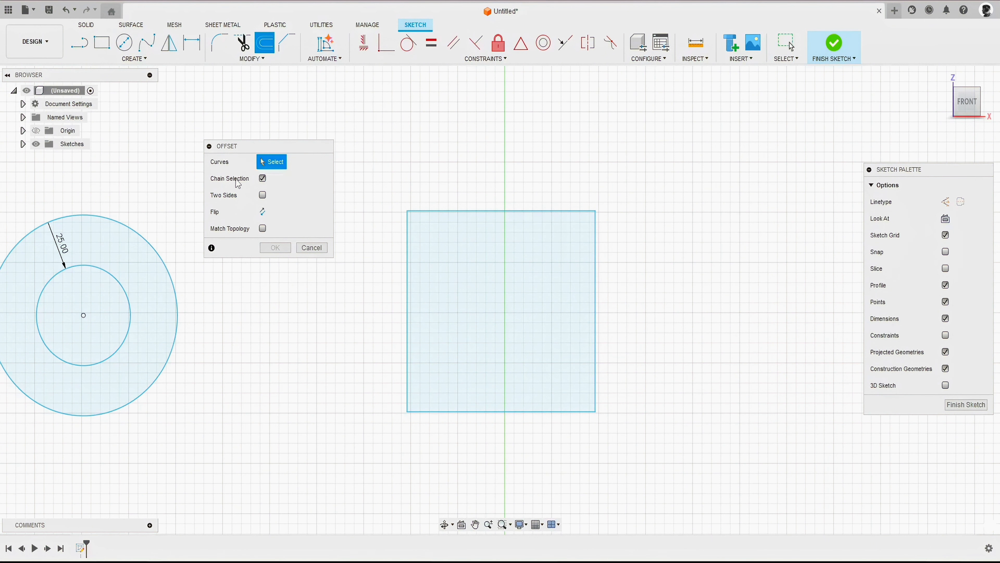
left_click(262, 178)
left_click(477, 213)
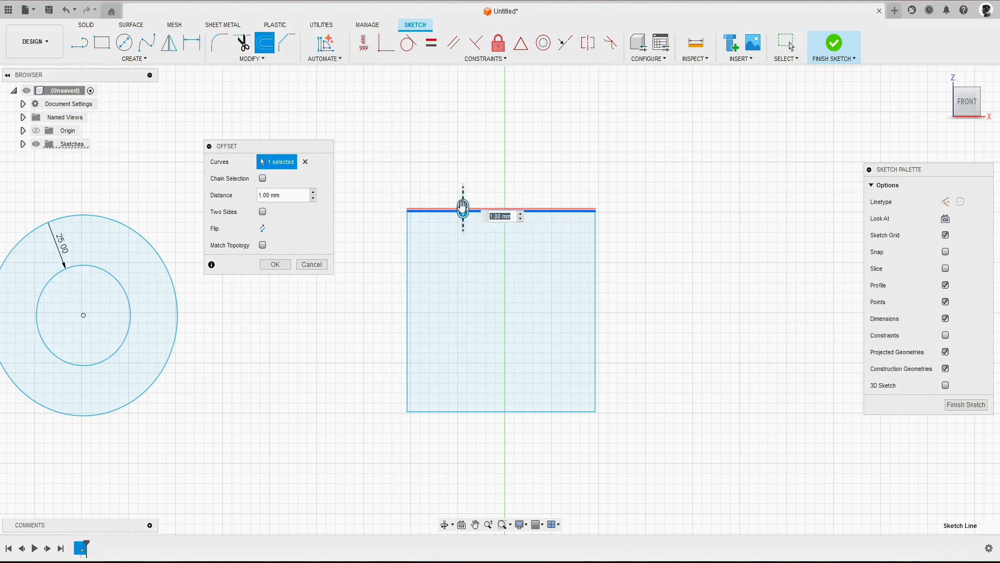
left_click_drag(463, 212, 463, 177)
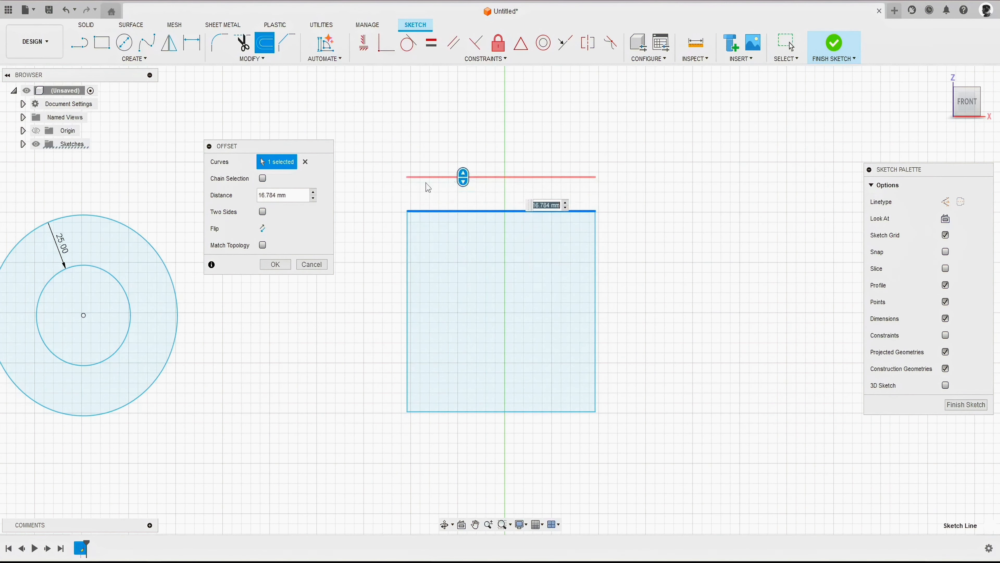
Turn Chain Selection on and offset the whole square 10 mm on both sides
left_click(262, 178)
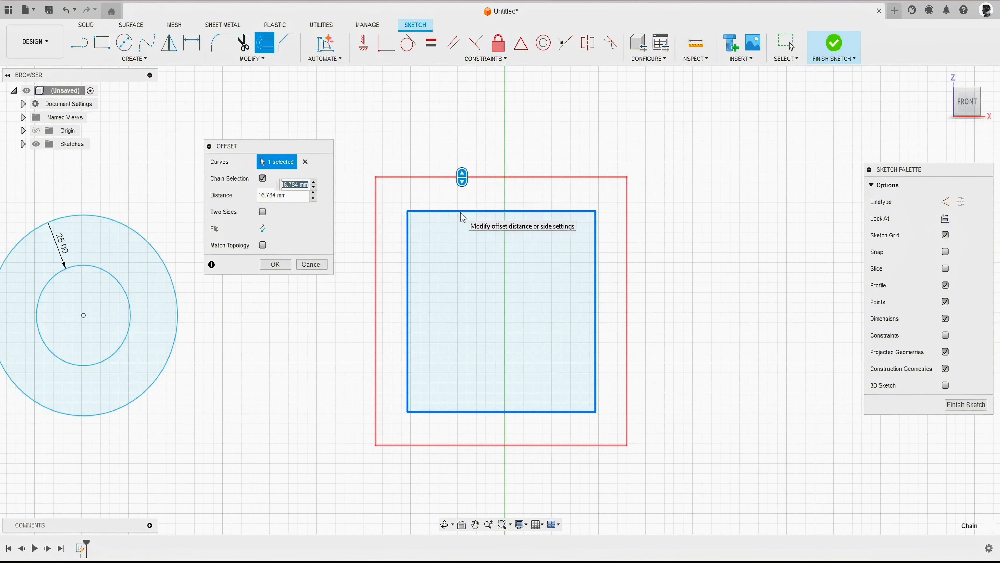
left_click_drag(288, 196, 236, 200)
left_click(302, 196)
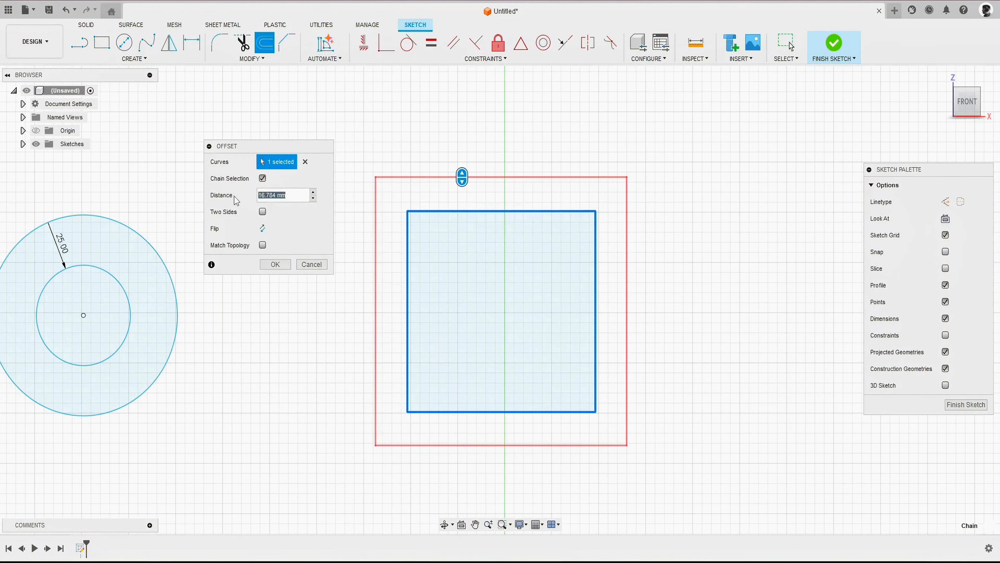
type("10")
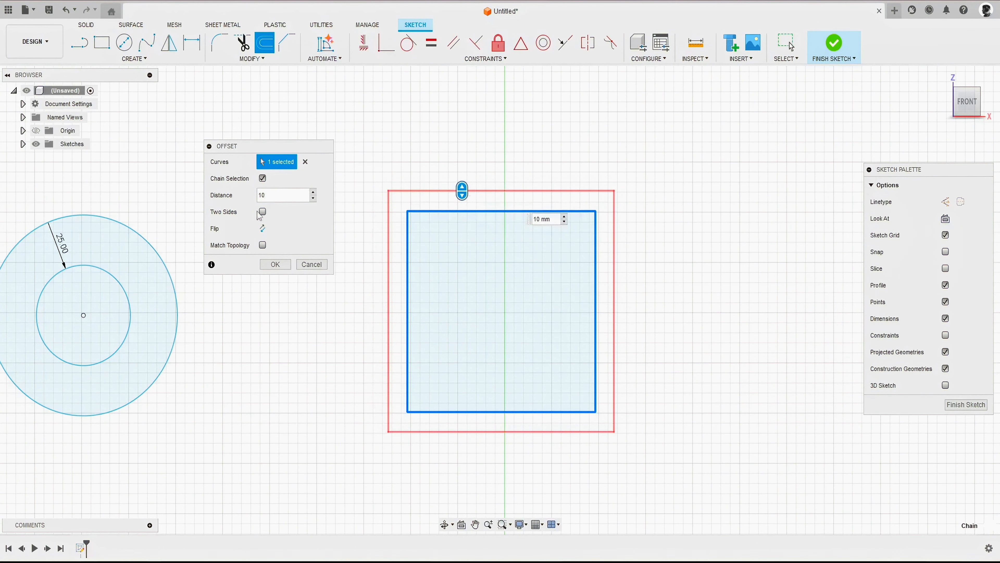
left_click(261, 212)
left_click(275, 264)
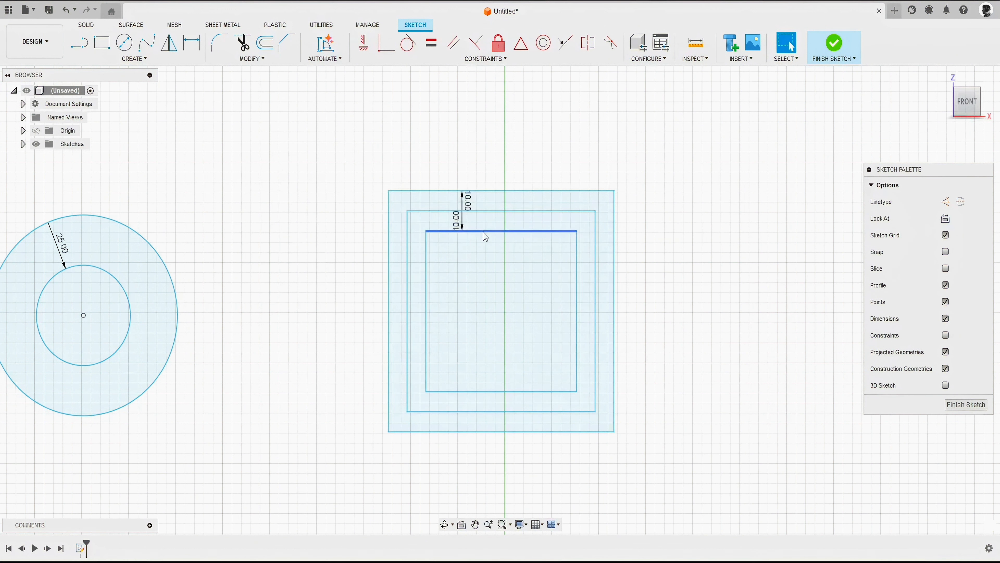
left_click(487, 211)
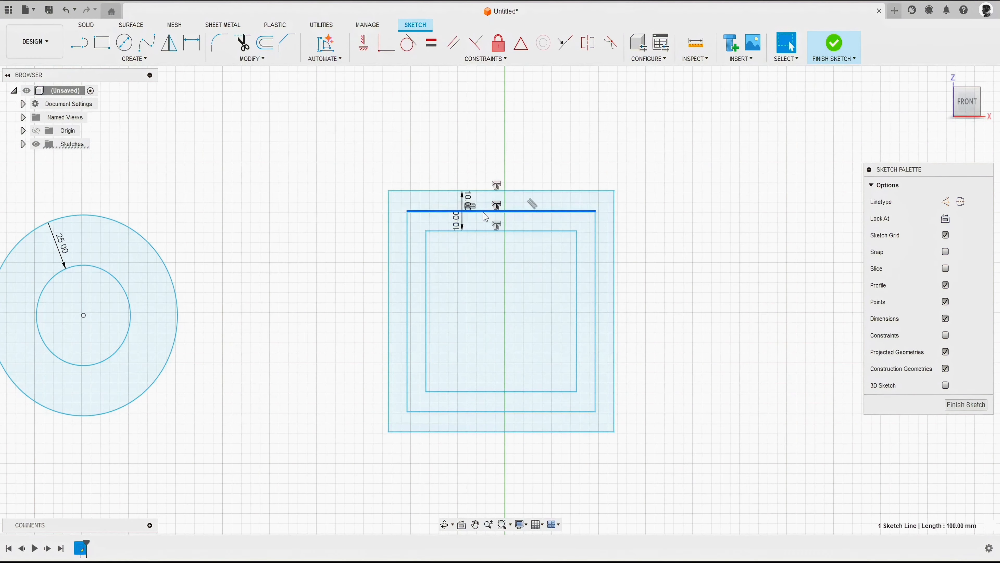
left_click(662, 192)
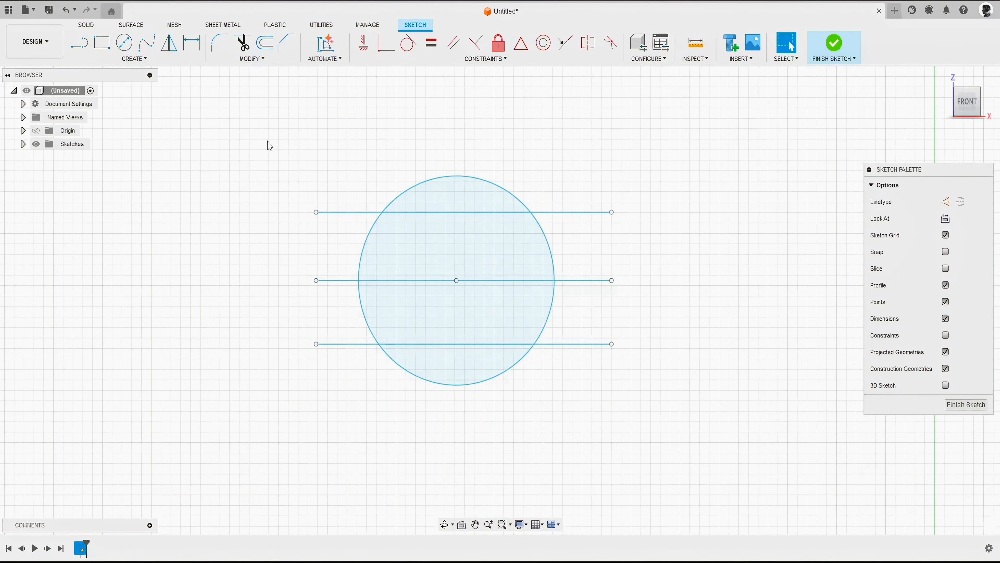
left_click(252, 59)
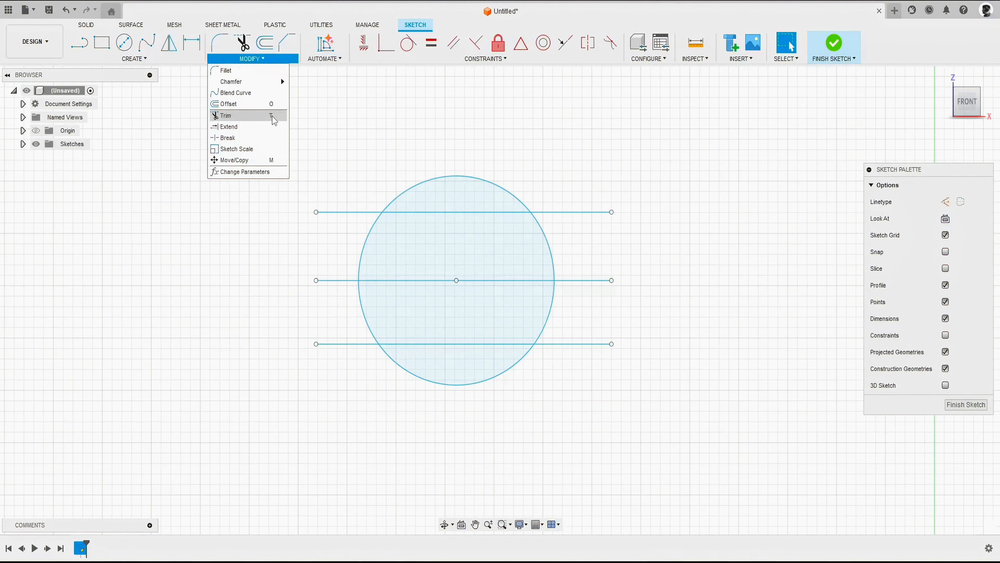
left_click(268, 259)
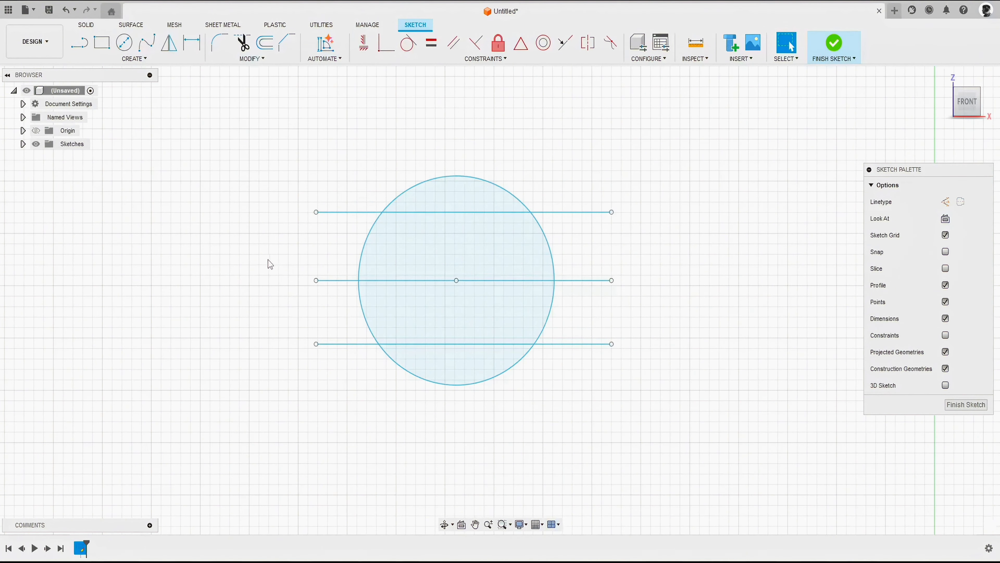
Trim the upper line's section inside the circle, the middle line's left end and the lower line's right end outside it
key("t")
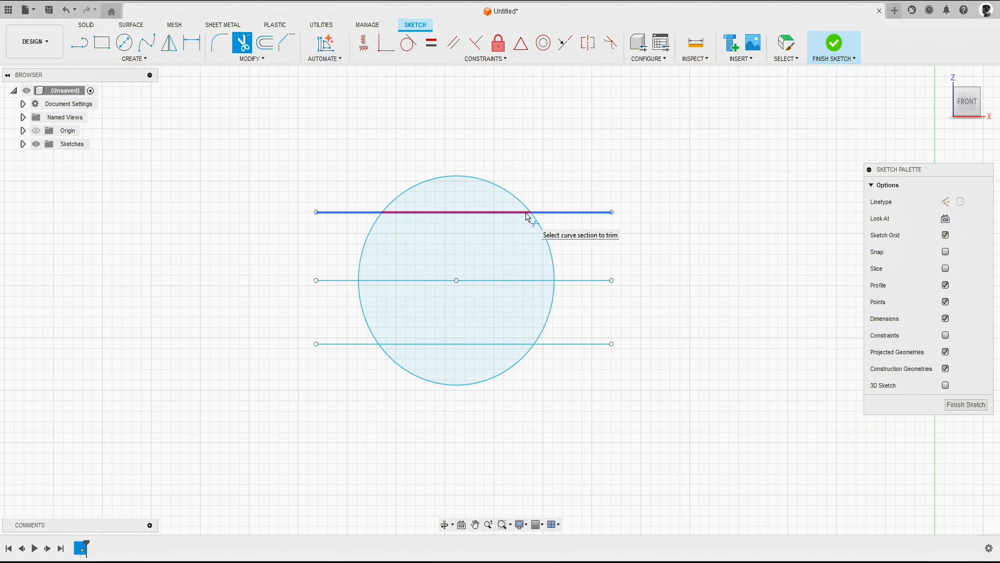
left_click(448, 213)
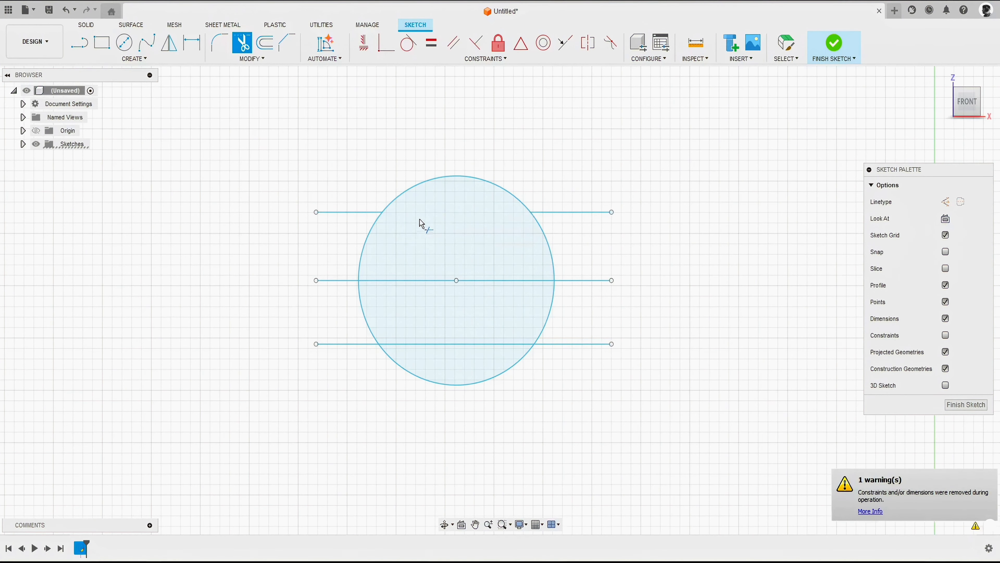
left_click(337, 281)
left_click(570, 344)
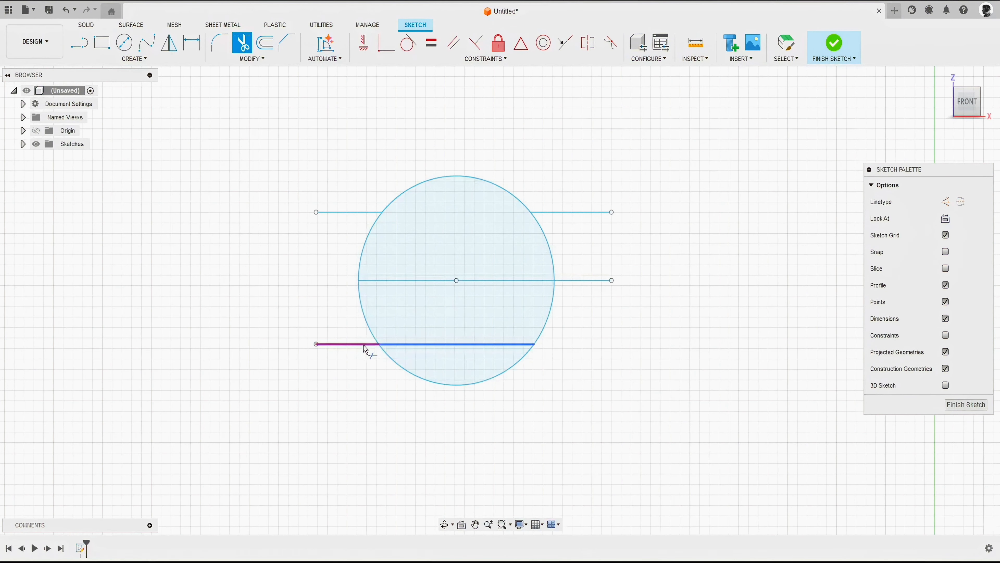
Trim the circle's left arc between the middle and lower lines, its right arc between the upper and middle lines, and its top arc
left_click(363, 310)
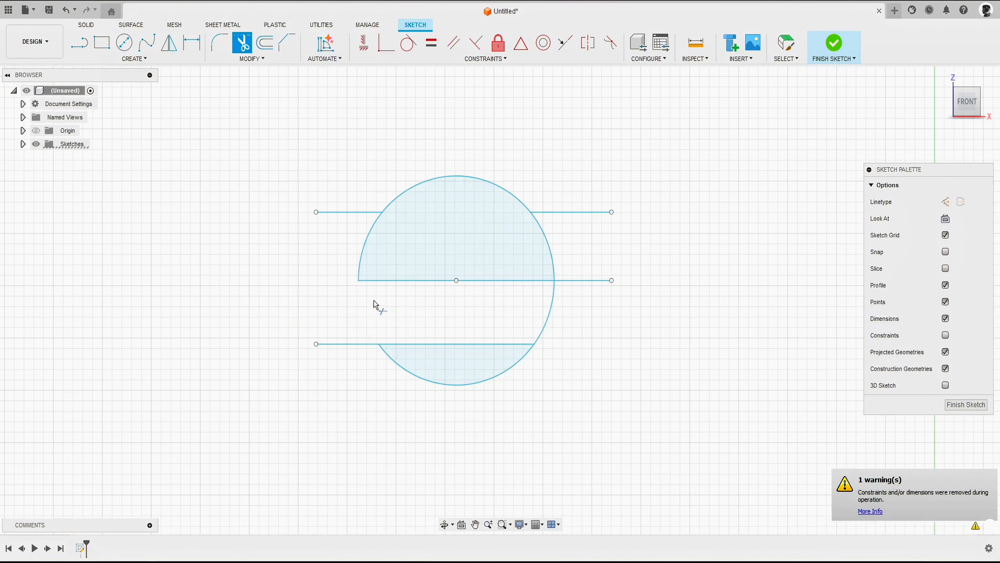
left_click(544, 232)
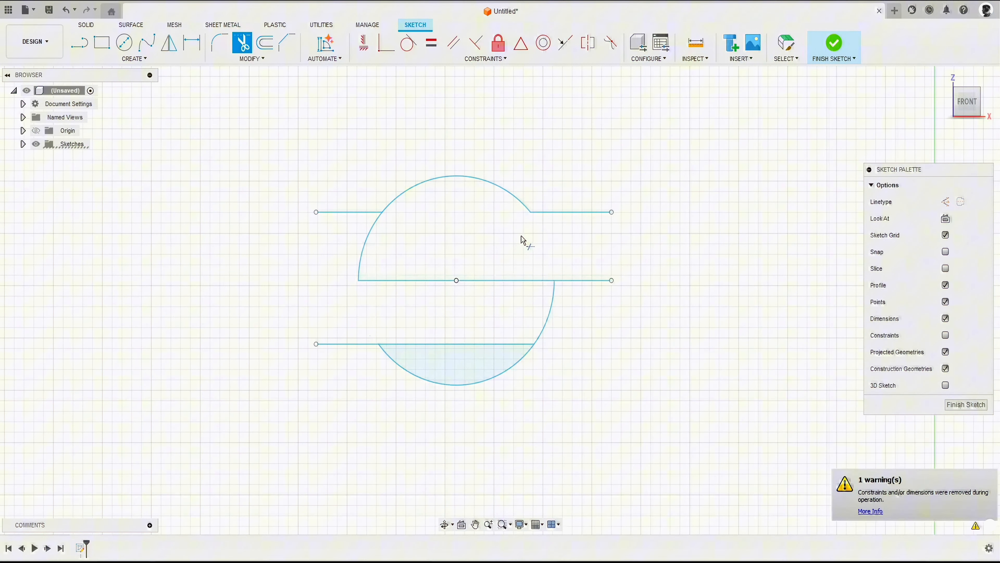
left_click(436, 184)
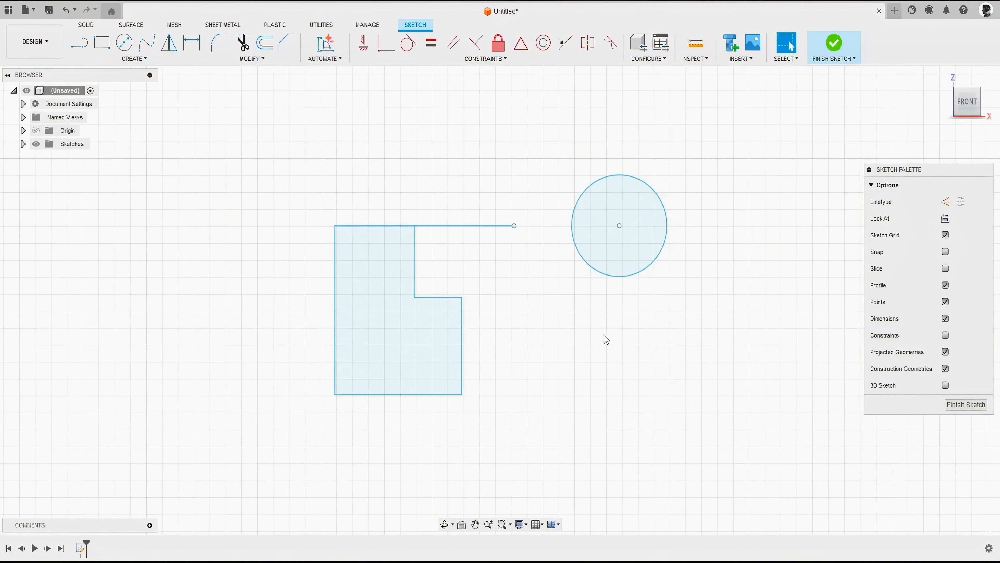
Extend the open horizontal line to the circle, and the right vertical edge of the L-shaped profile up to that line
left_click(256, 61)
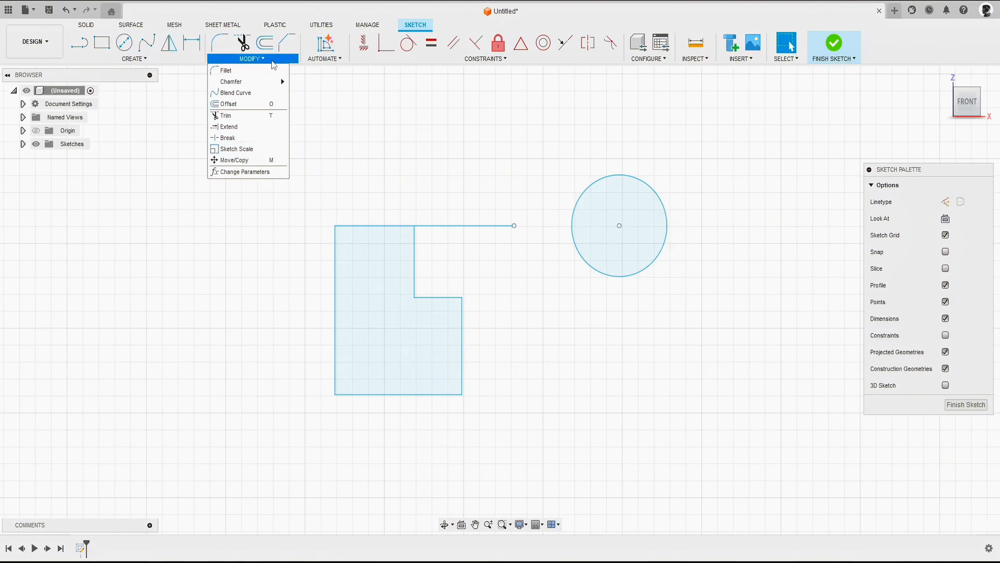
left_click(230, 127)
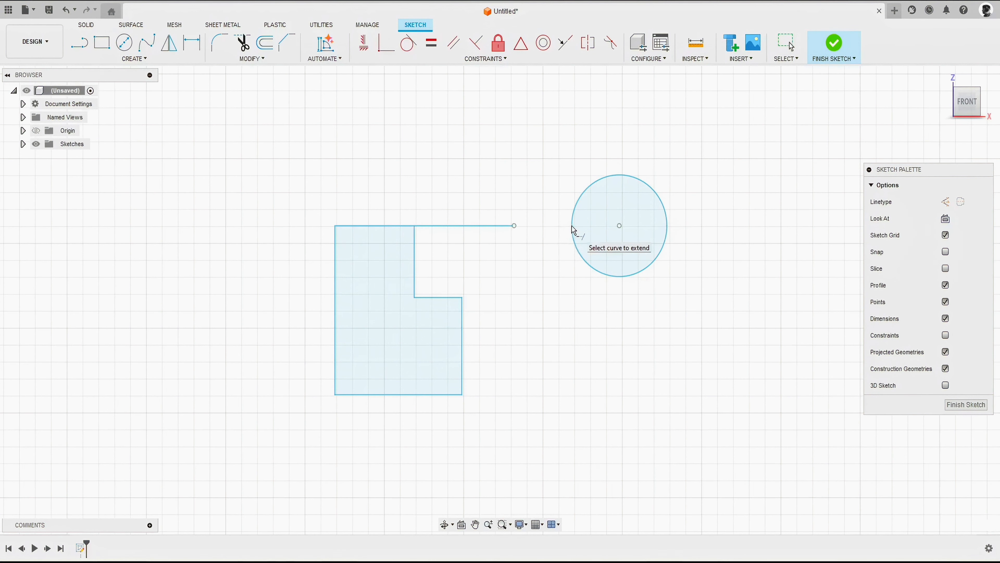
left_click(508, 226)
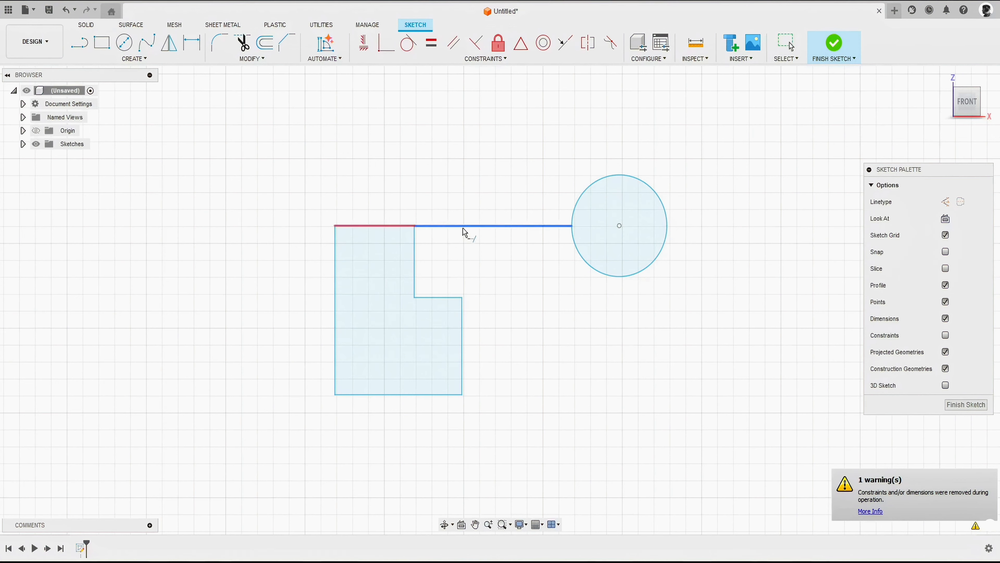
left_click(463, 312)
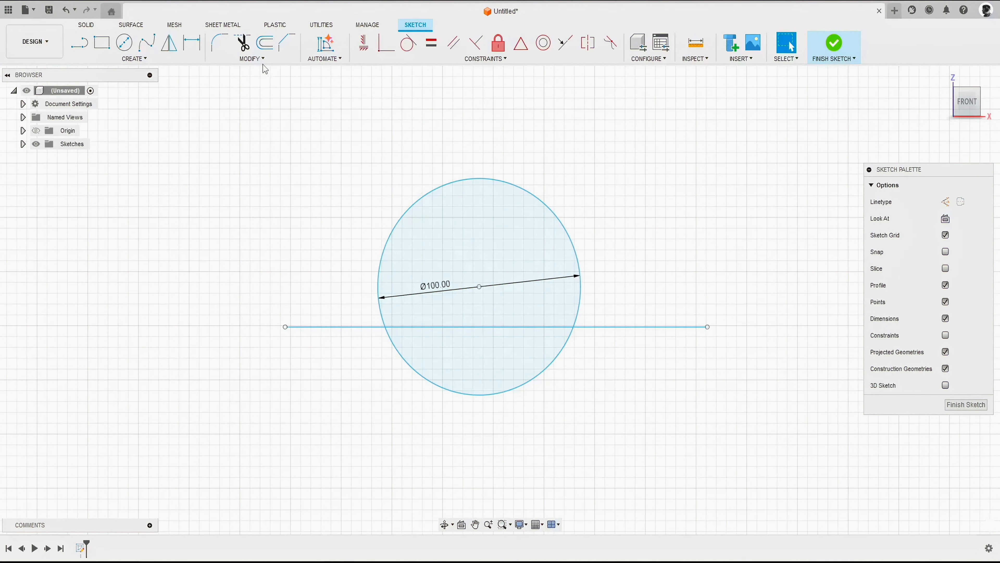
Break the circle at its two intersections with the horizontal line
left_click(258, 59)
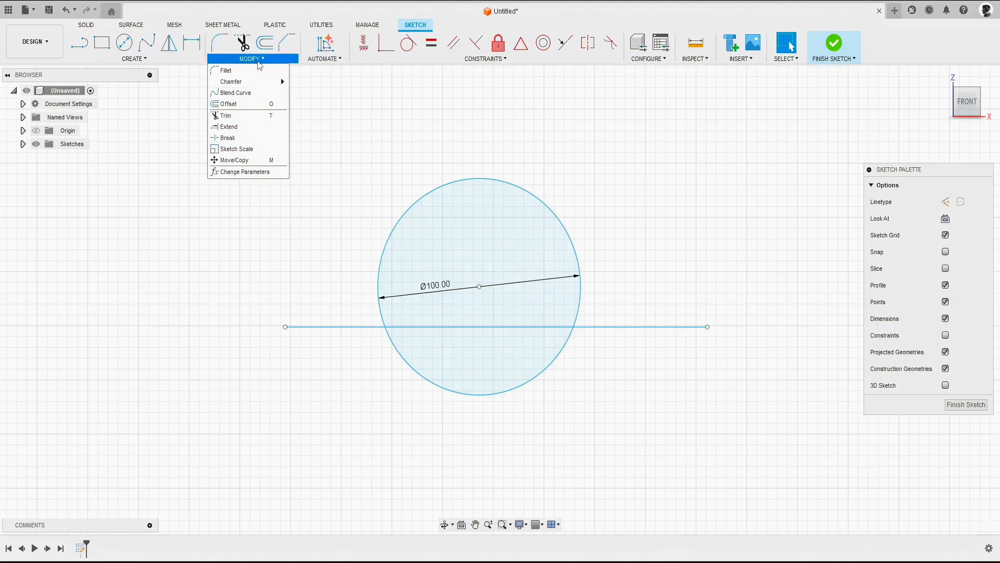
left_click(230, 138)
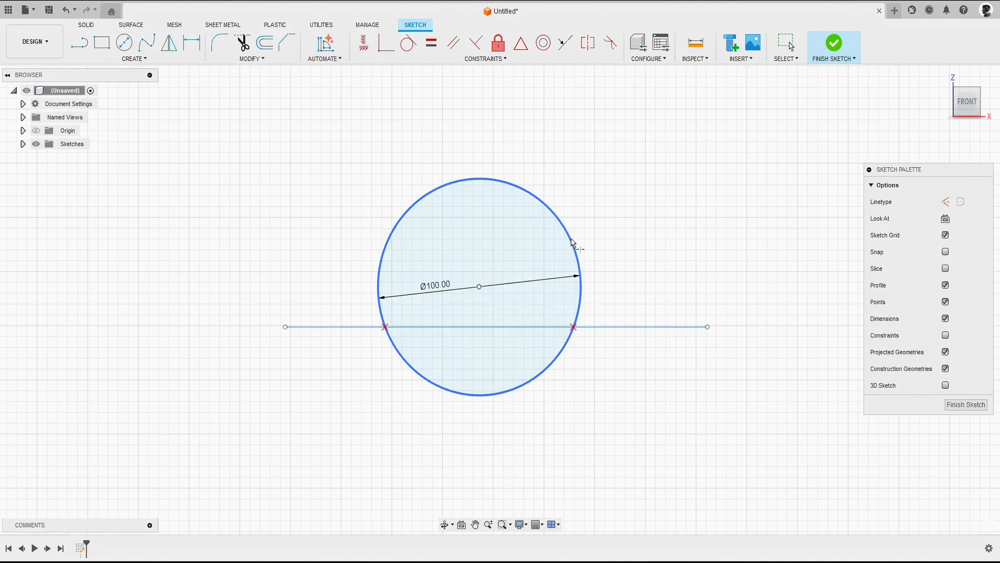
left_click(575, 247)
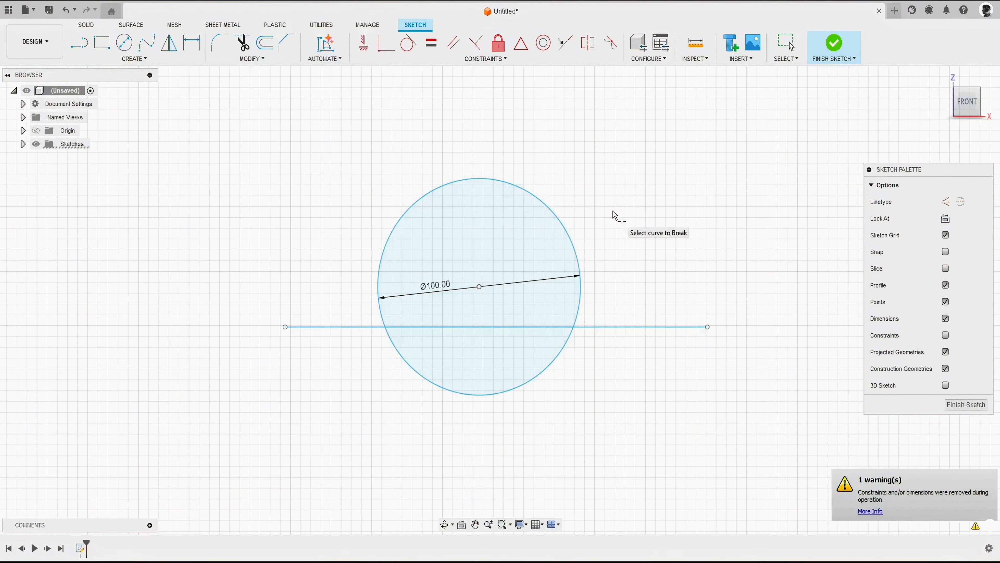
key("Escape")
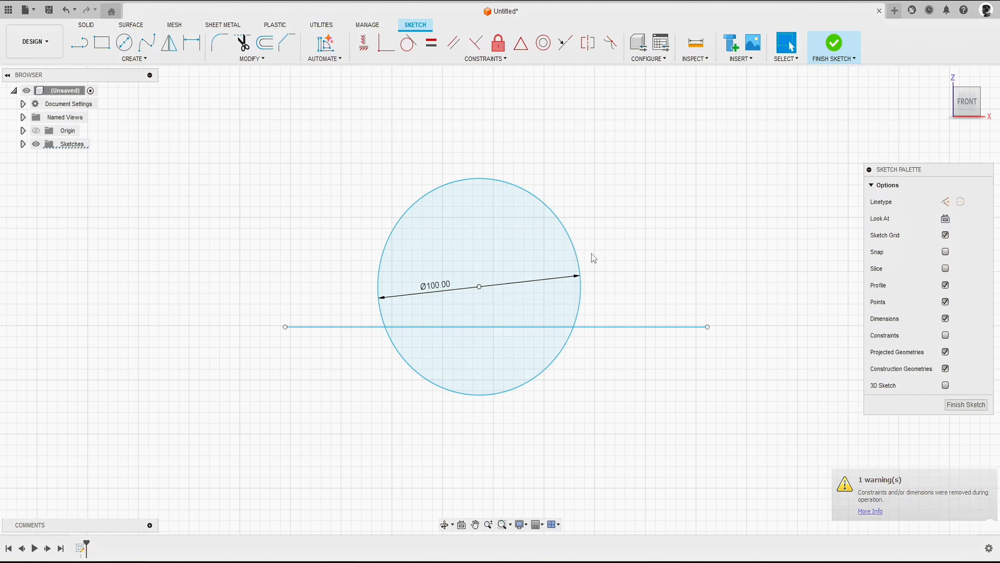
Select the circle's upper arc, its lower arc and the horizontal line in turn to examine which curves are split
left_click(580, 263)
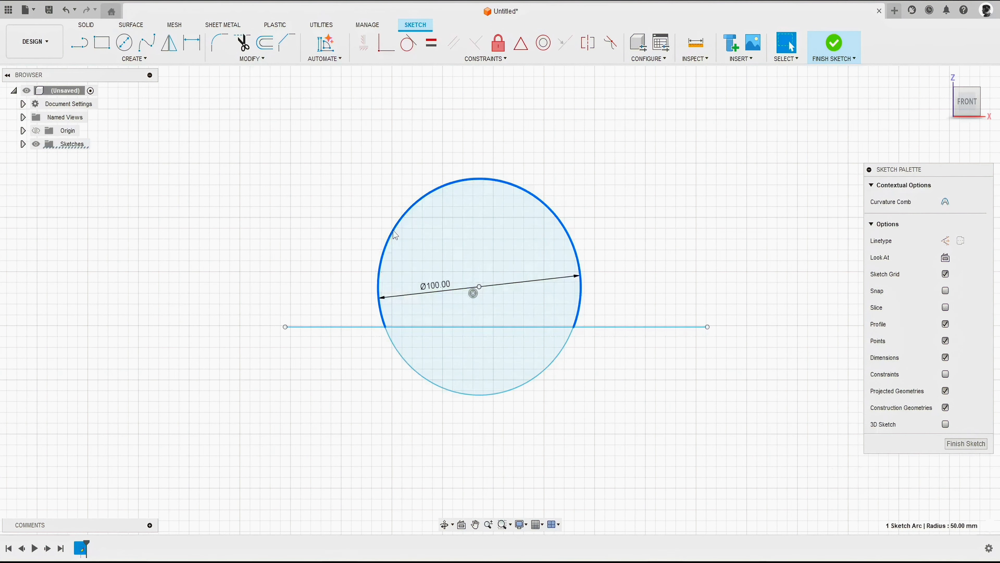
left_click(372, 209)
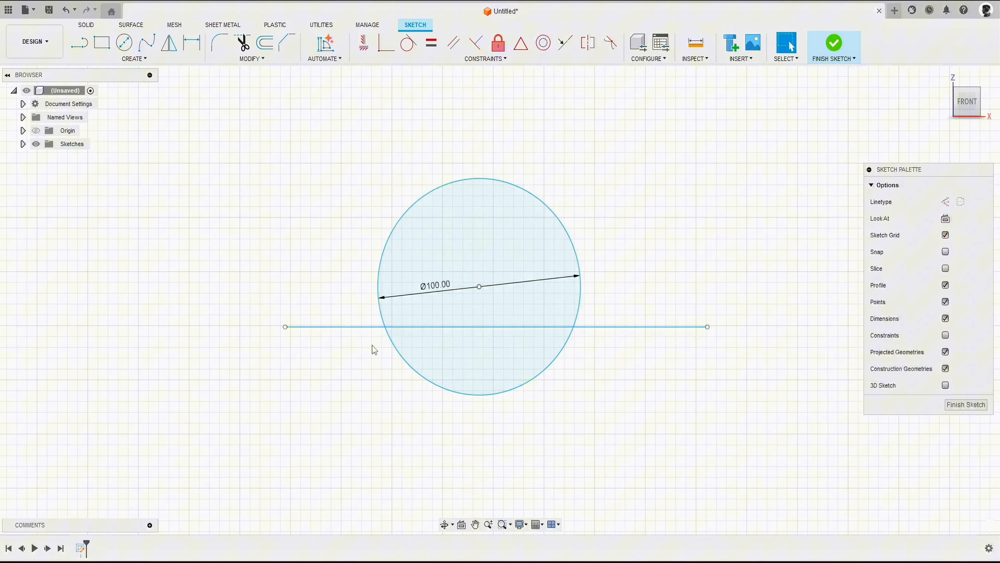
left_click(397, 354)
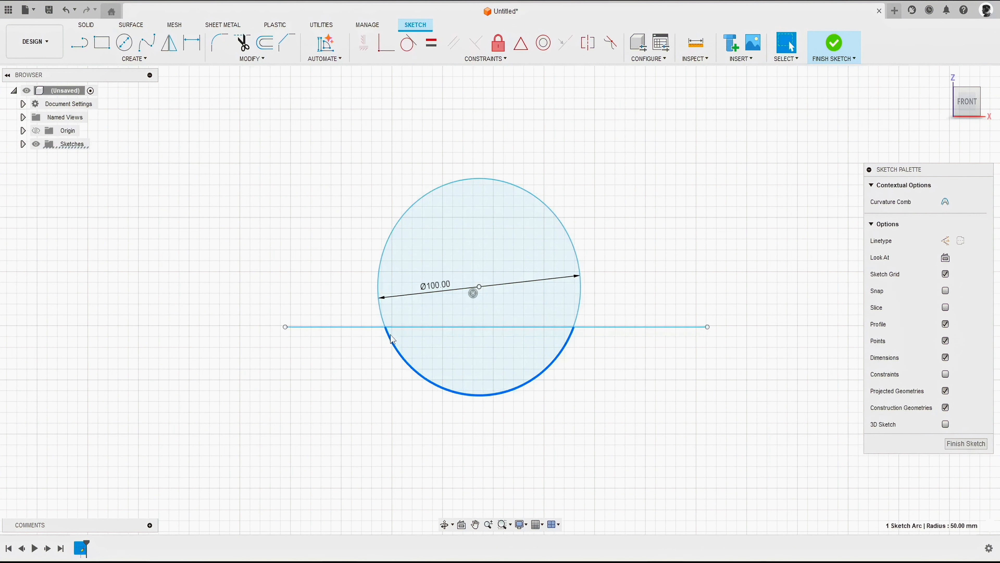
left_click(590, 359)
left_click(582, 309)
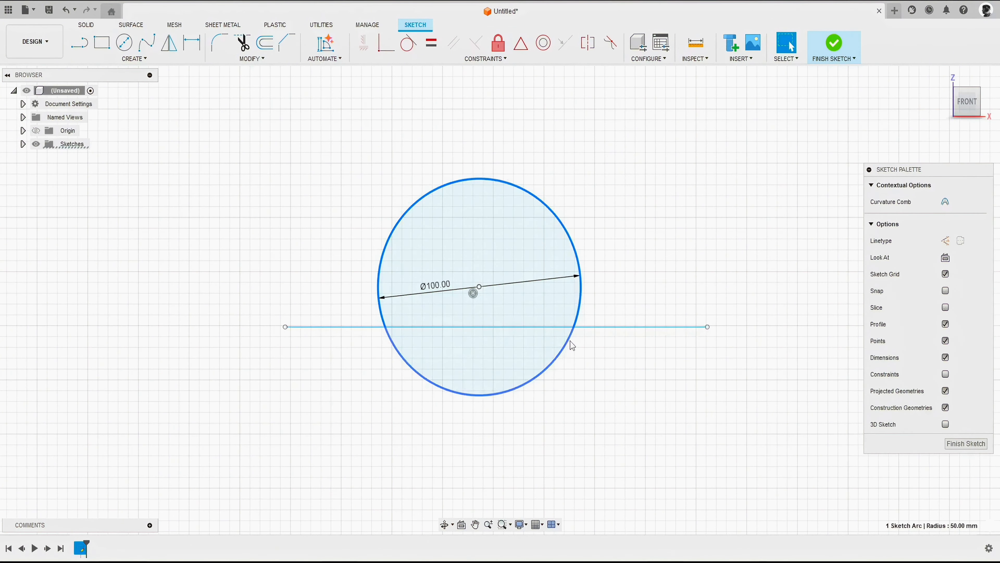
left_click(587, 352)
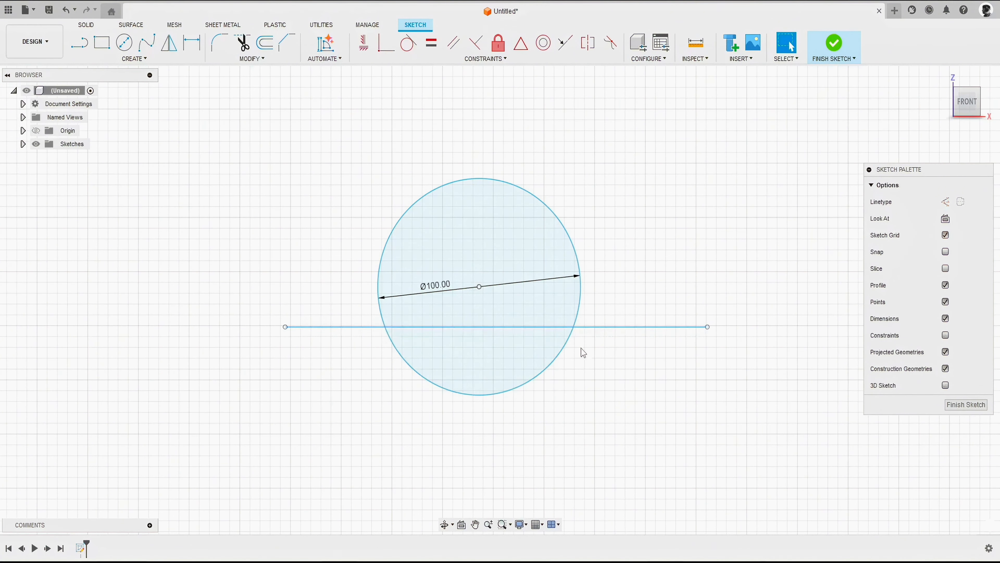
left_click(554, 326)
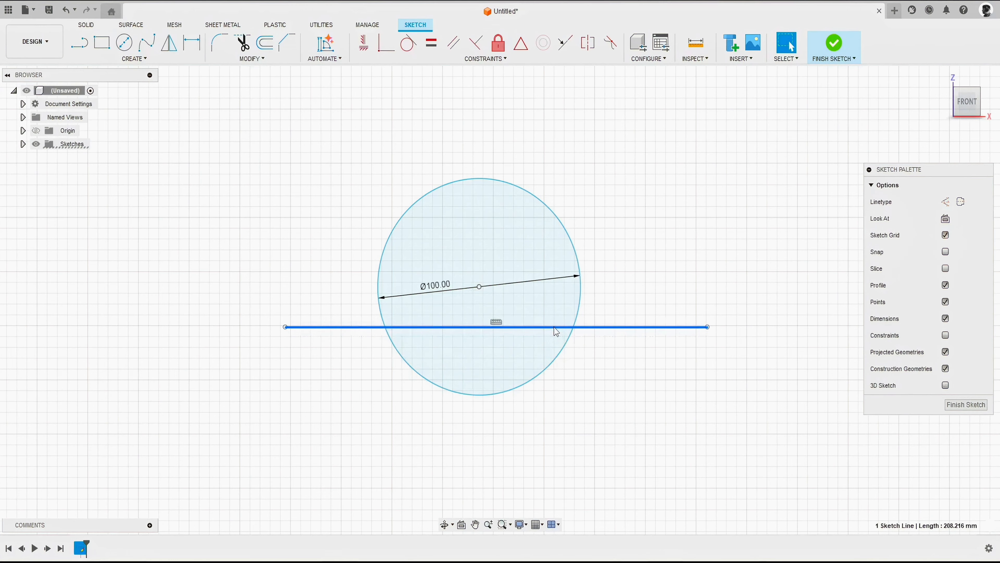
left_click(307, 188)
Break the horizontal line at its intersections with the circle, and select each of its segments to check the split
left_click(254, 57)
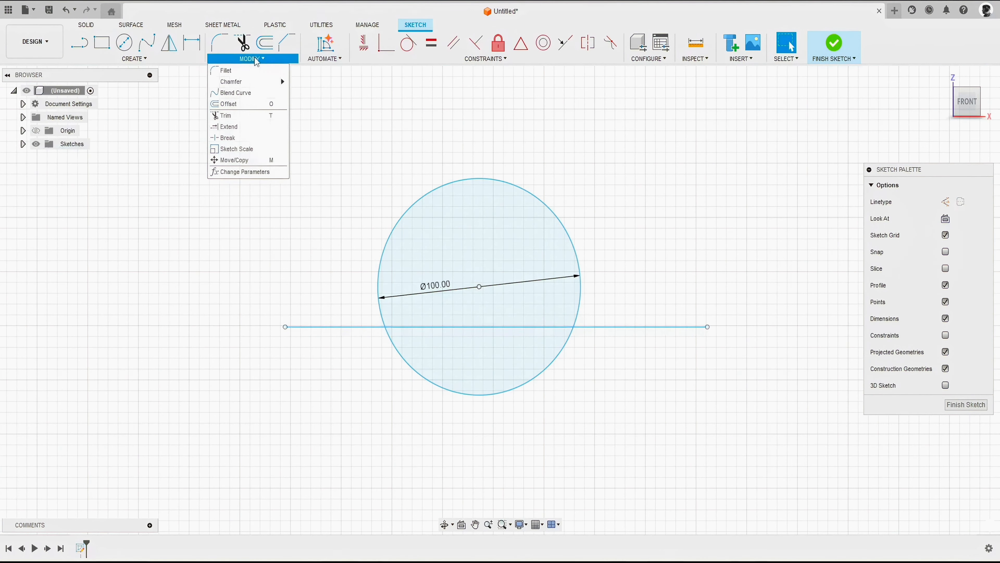
left_click(242, 138)
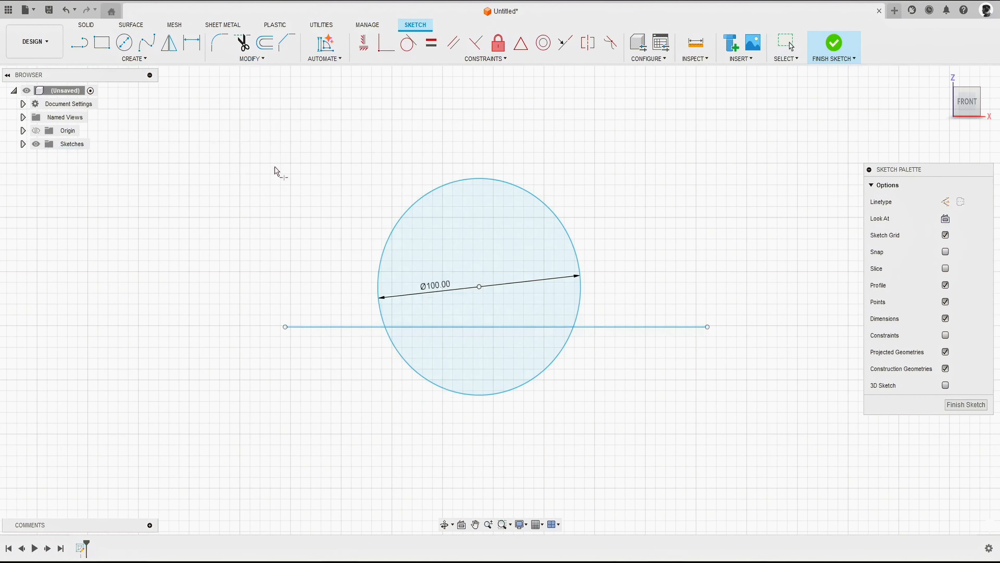
left_click(411, 330)
key("Escape")
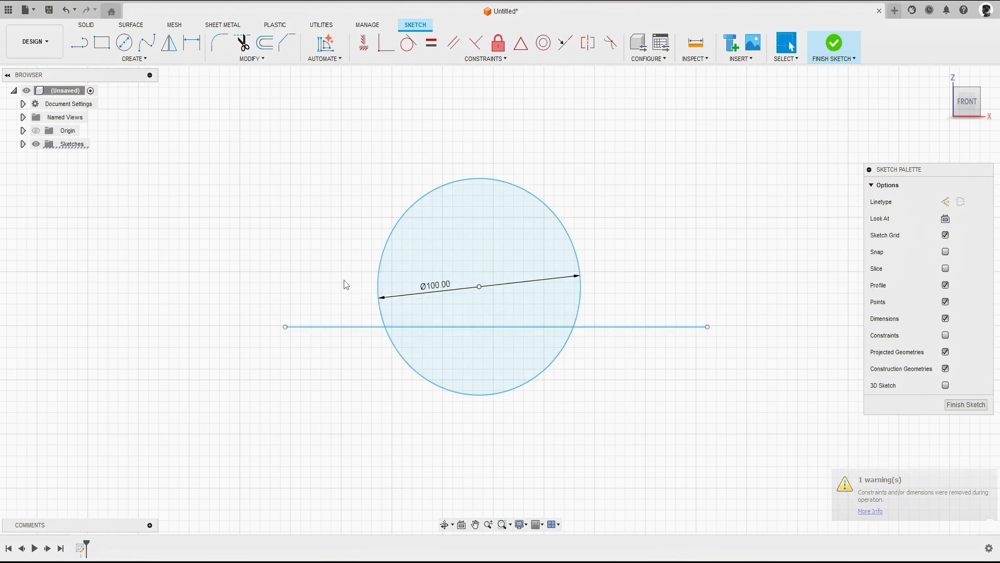
left_click(353, 327)
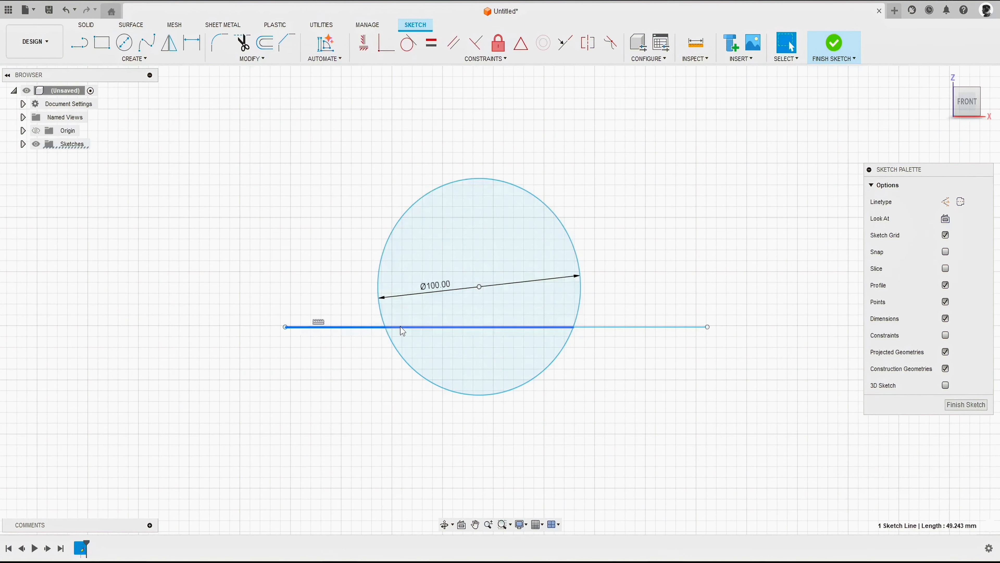
left_click(443, 327)
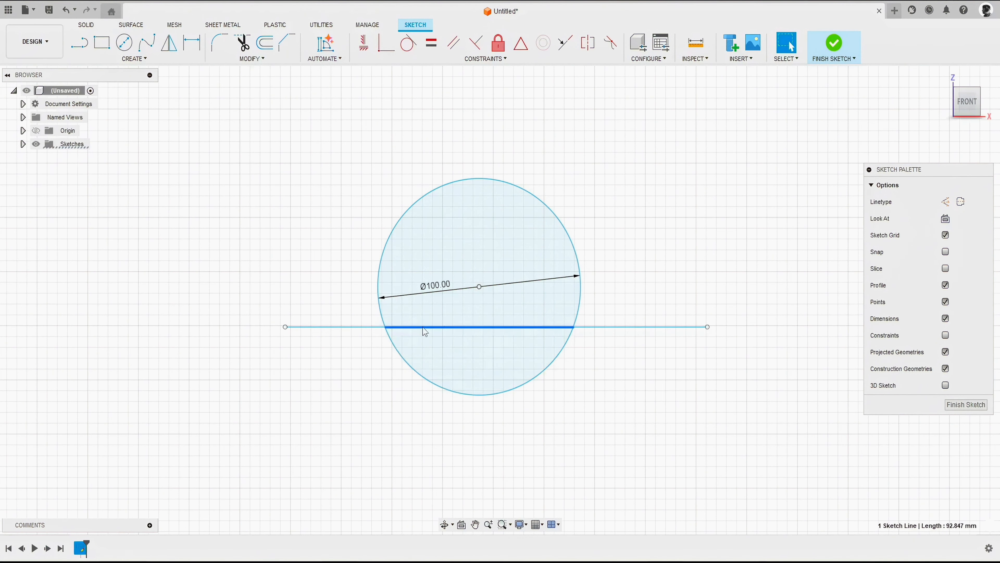
left_click(596, 339)
left_click(604, 327)
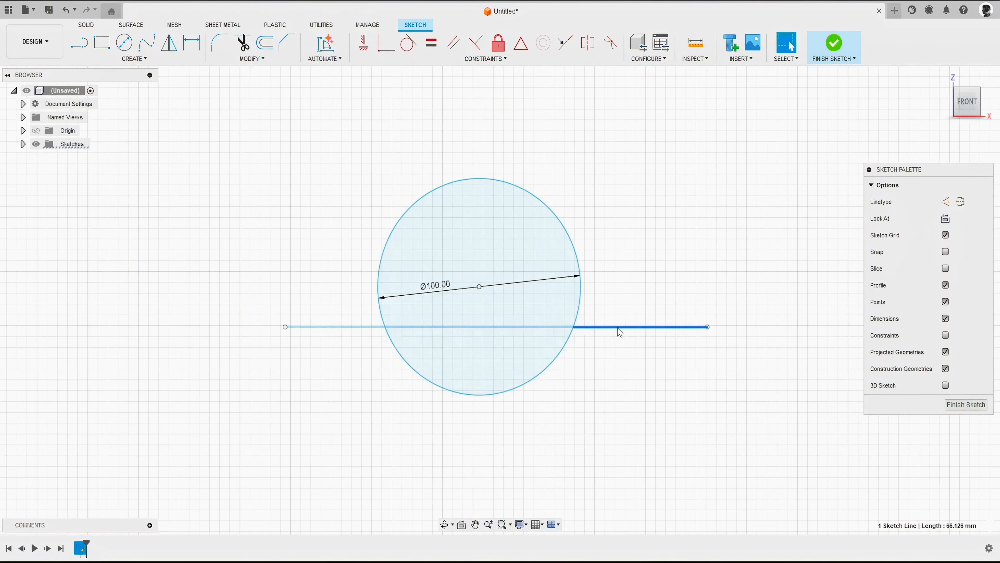
left_click(601, 358)
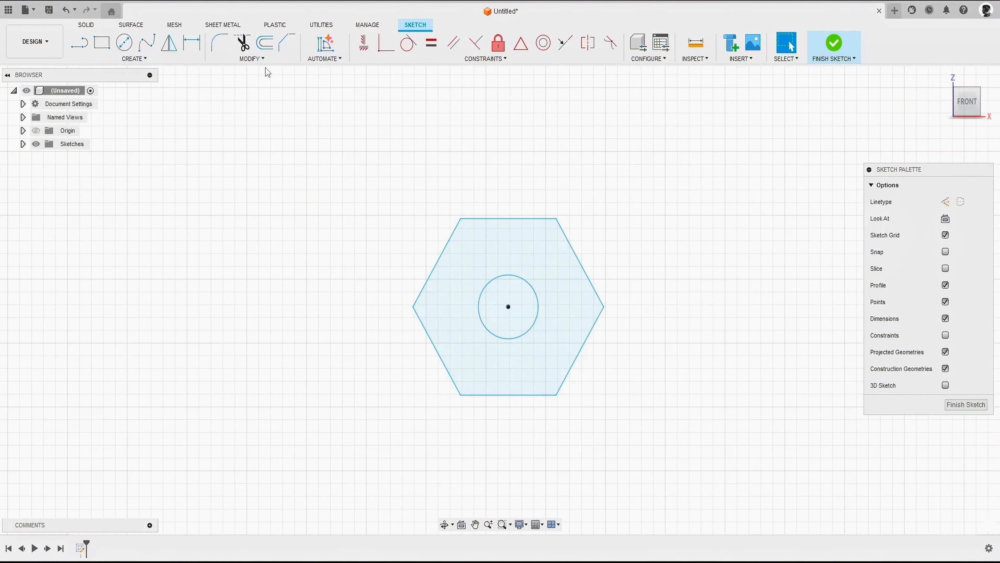
Scale the hexagon and its inner circle about the circle's centre point with a scale factor of 2
left_click(254, 59)
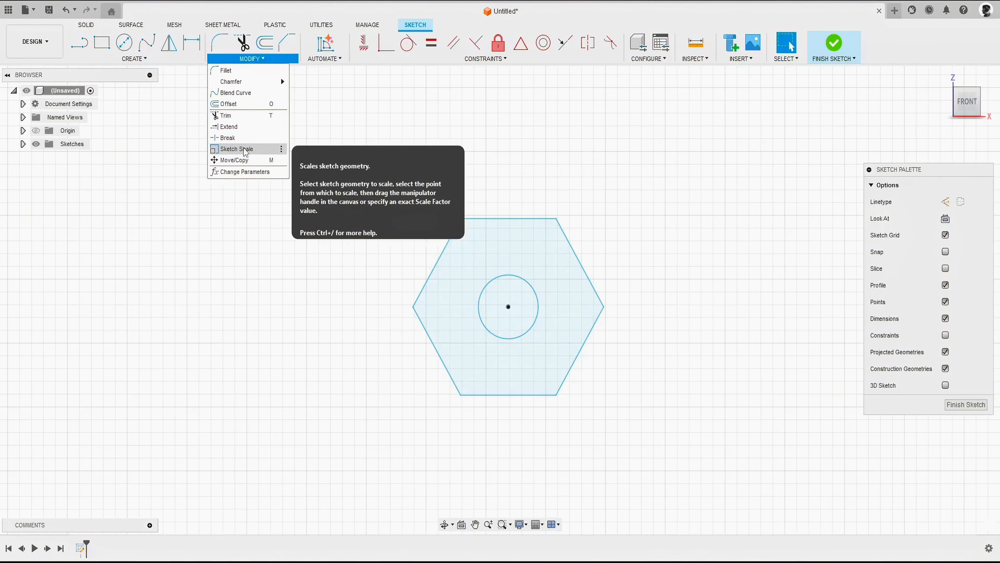
left_click(246, 153)
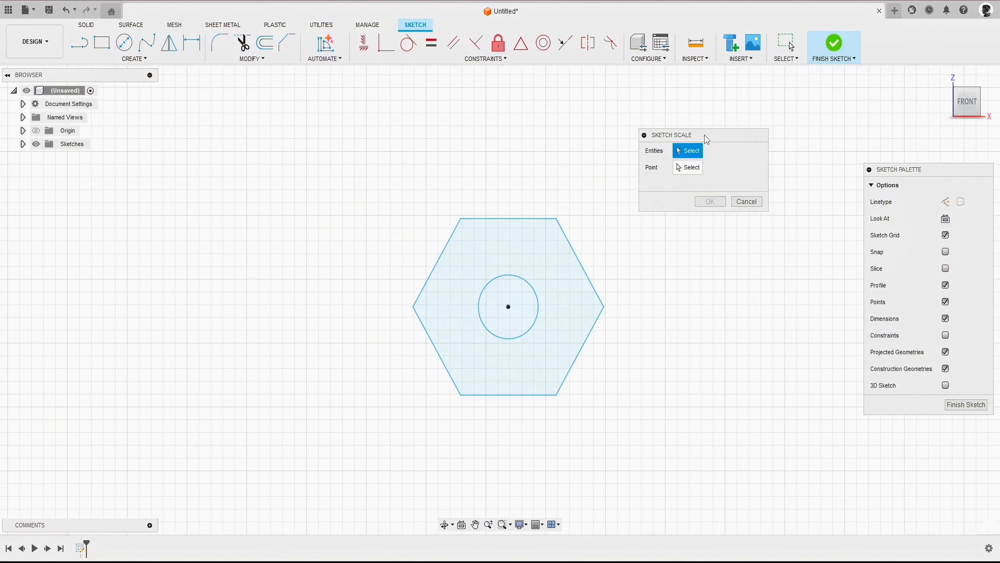
mouse_move(711, 139)
left_mouse_down()
mouse_move(348, 171)
mouse_move(272, 163)
left_mouse_up()
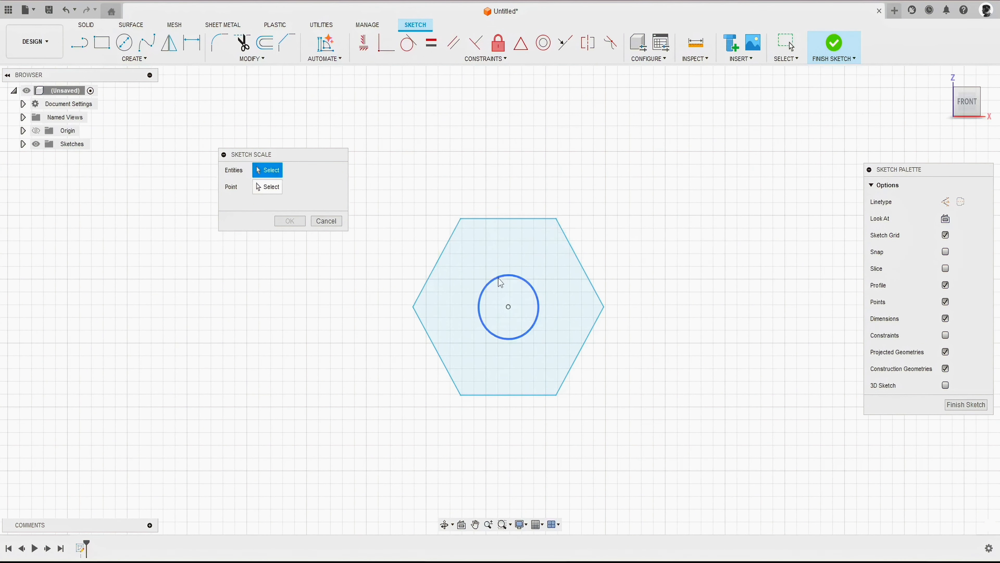
left_click_drag(387, 176, 643, 446)
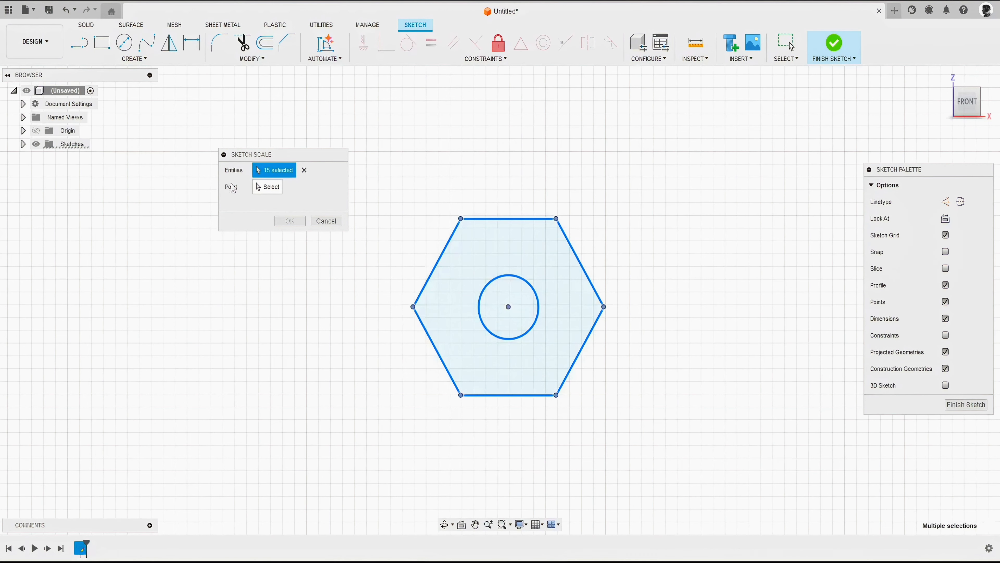
left_click(268, 187)
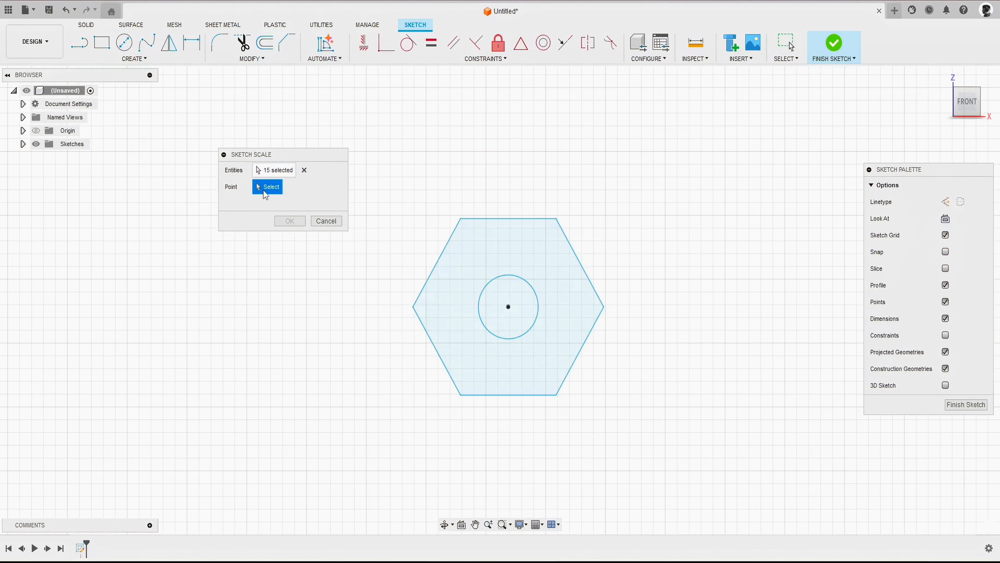
left_click(508, 307)
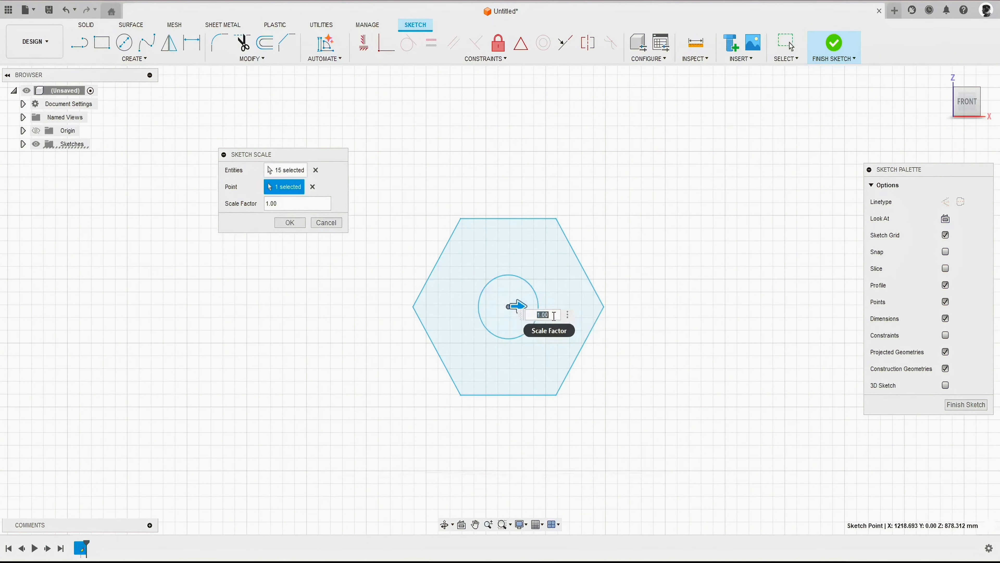
type("1")
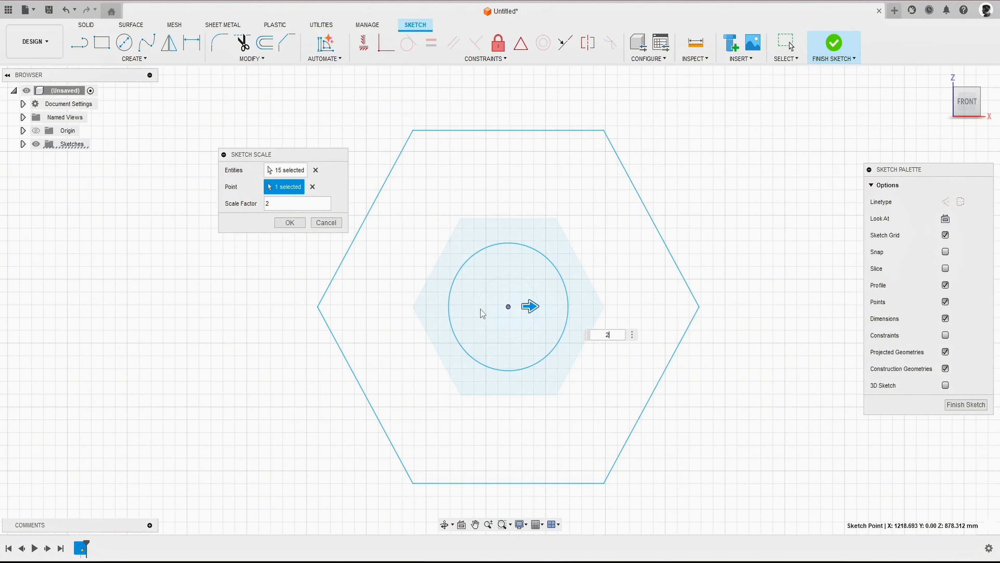
left_click(291, 223)
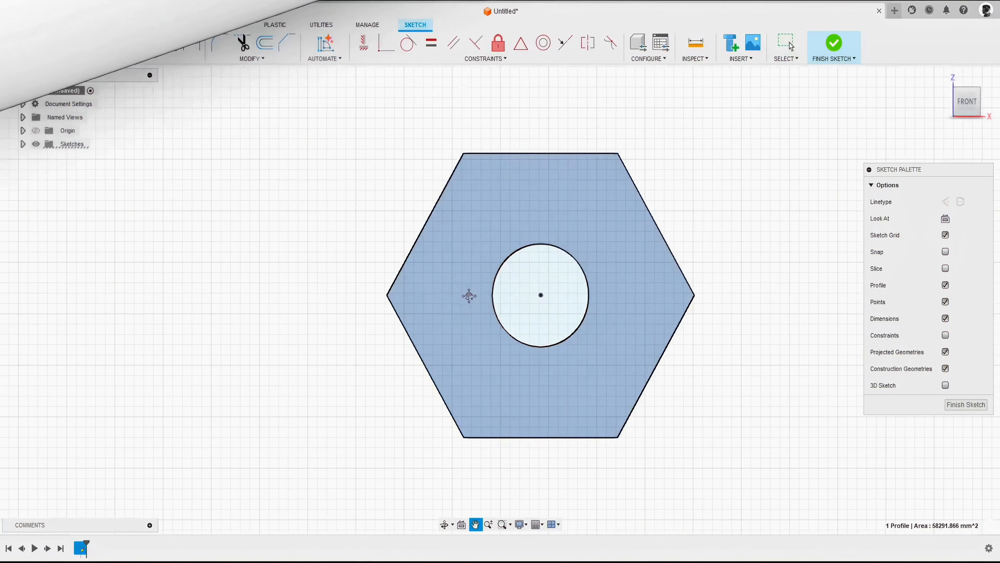
scroll(581, 303, "up", 1)
left_click(757, 334)
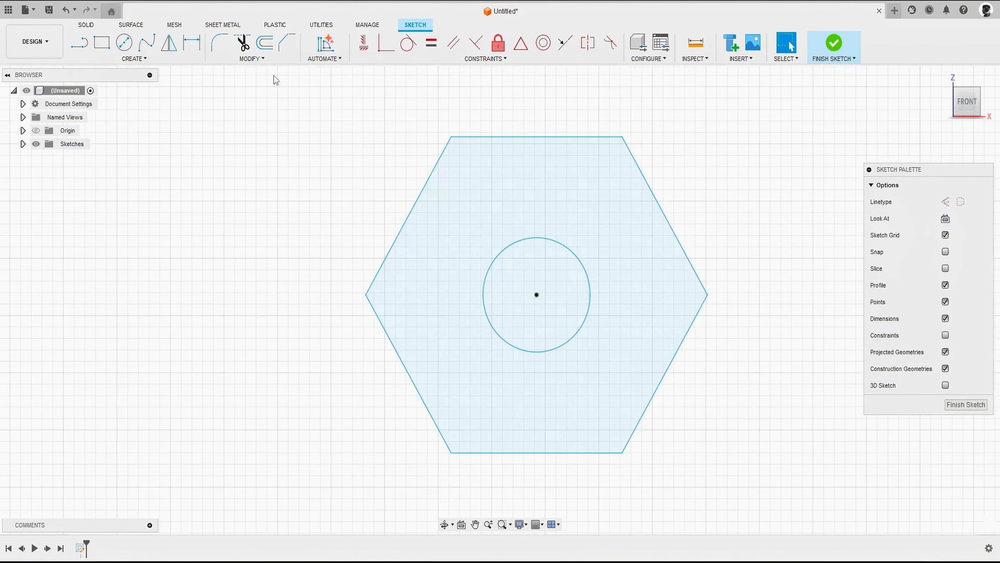
Start Move/Copy on the hexagon and its circle, shifting them 100 mm in X and 30 mm in Y
left_click(254, 59)
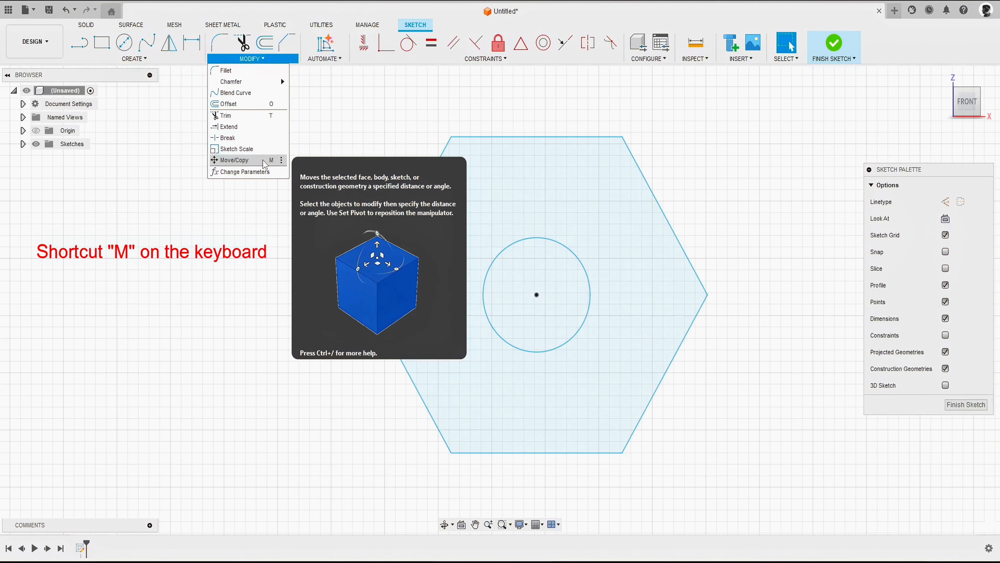
left_click(262, 161)
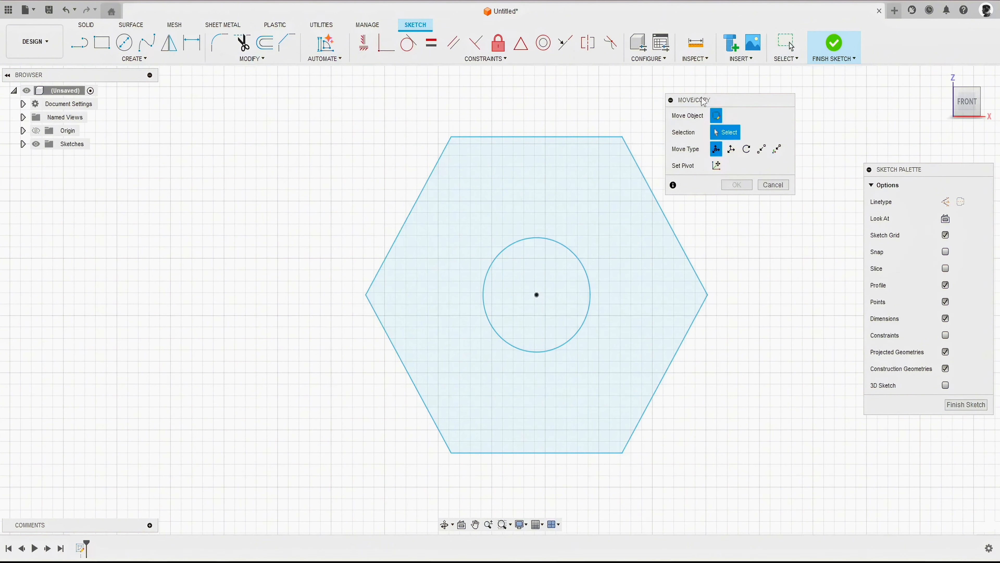
left_click_drag(370, 124, 227, 173)
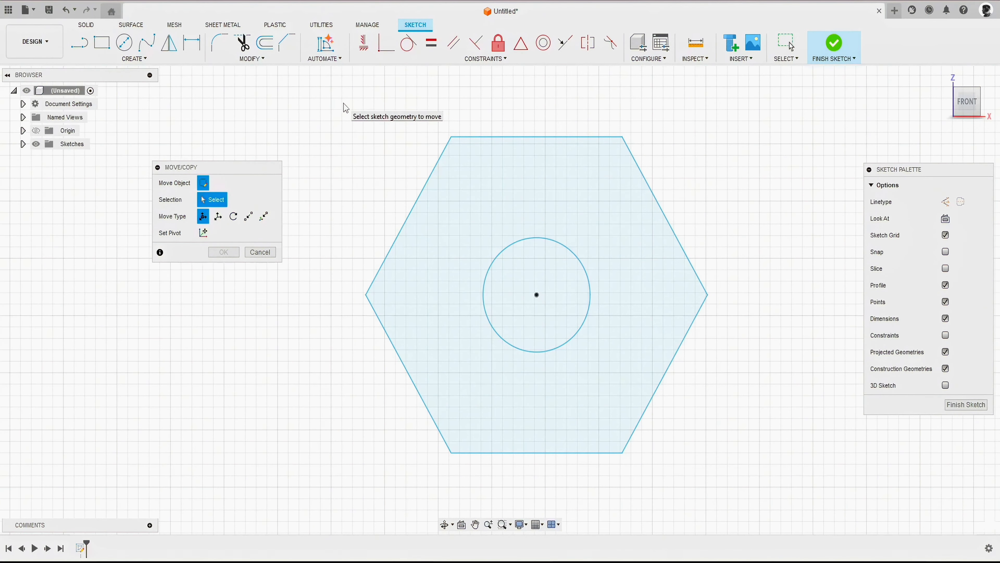
left_click_drag(342, 102, 764, 491)
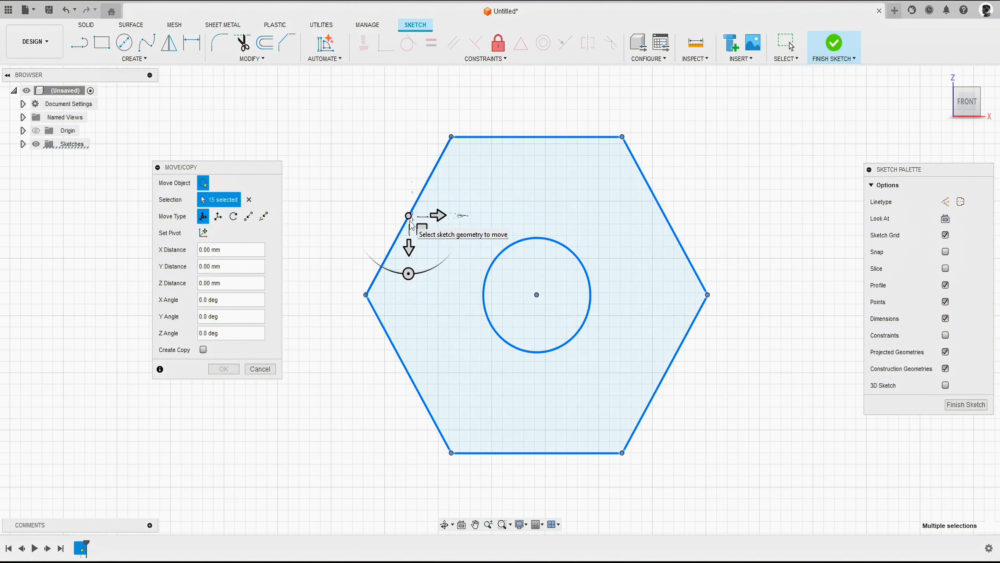
left_click_drag(439, 215, 553, 216)
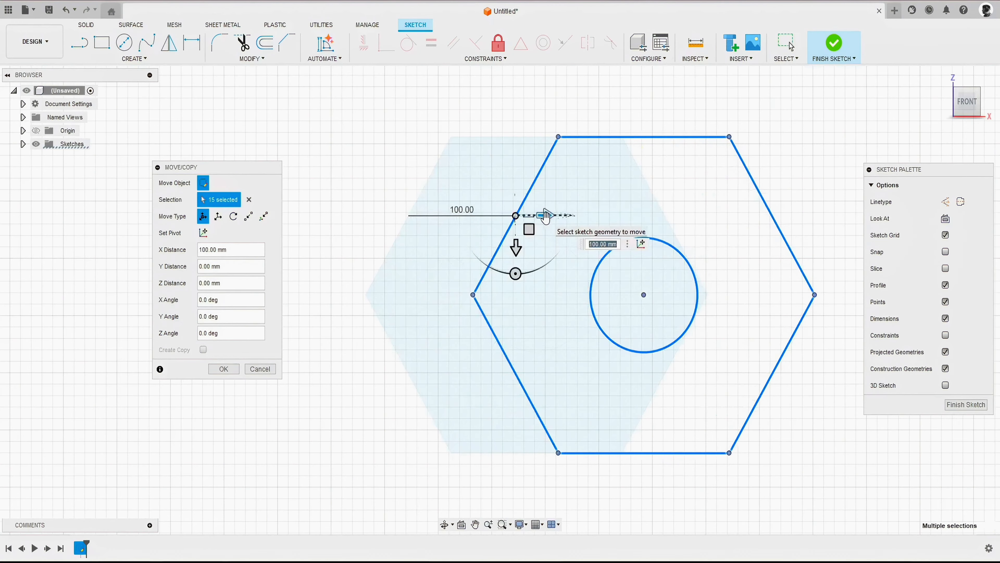
left_click_drag(514, 245, 516, 281)
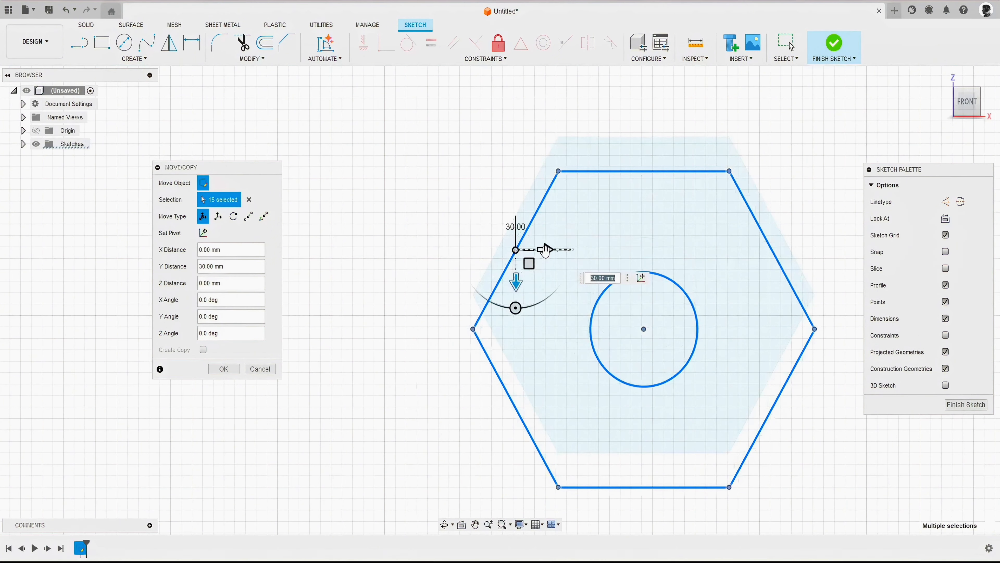
Try the rotation handle and move the selection freely by about -103.6 mm in X and -33.6 mm in Y
mouse_move(534, 304)
left_mouse_down()
mouse_move(559, 282)
mouse_move(515, 306)
left_mouse_up()
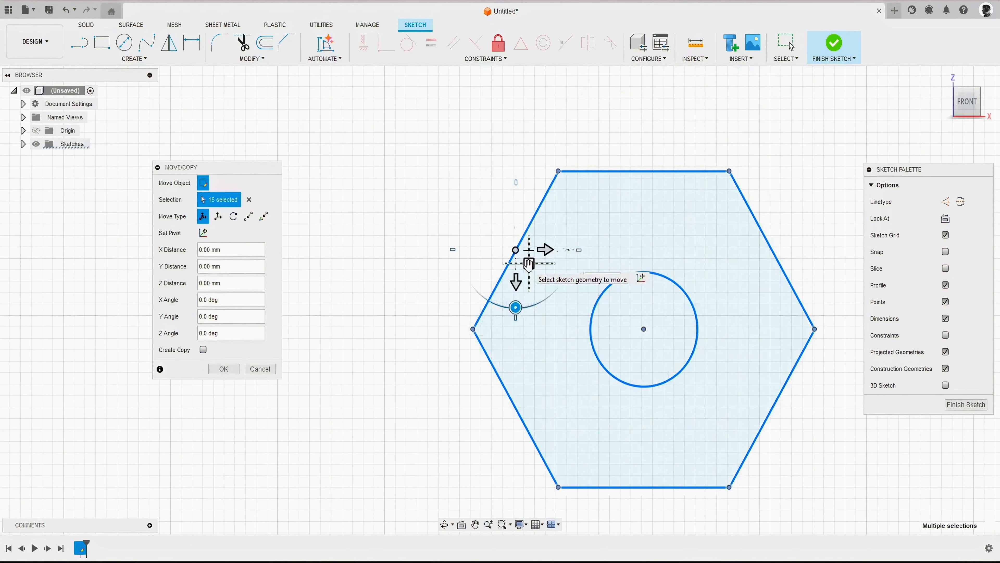
mouse_move(529, 264)
left_mouse_down()
mouse_move(553, 249)
mouse_move(426, 235)
mouse_move(435, 213)
mouse_move(417, 227)
left_mouse_up()
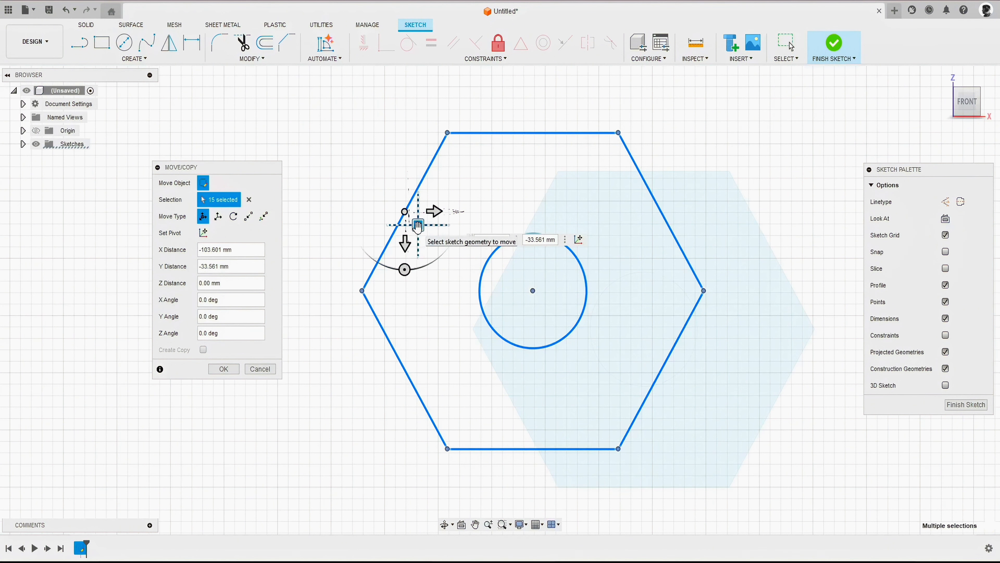
mouse_move(405, 270)
left_mouse_down()
mouse_move(432, 260)
mouse_move(406, 270)
left_mouse_up()
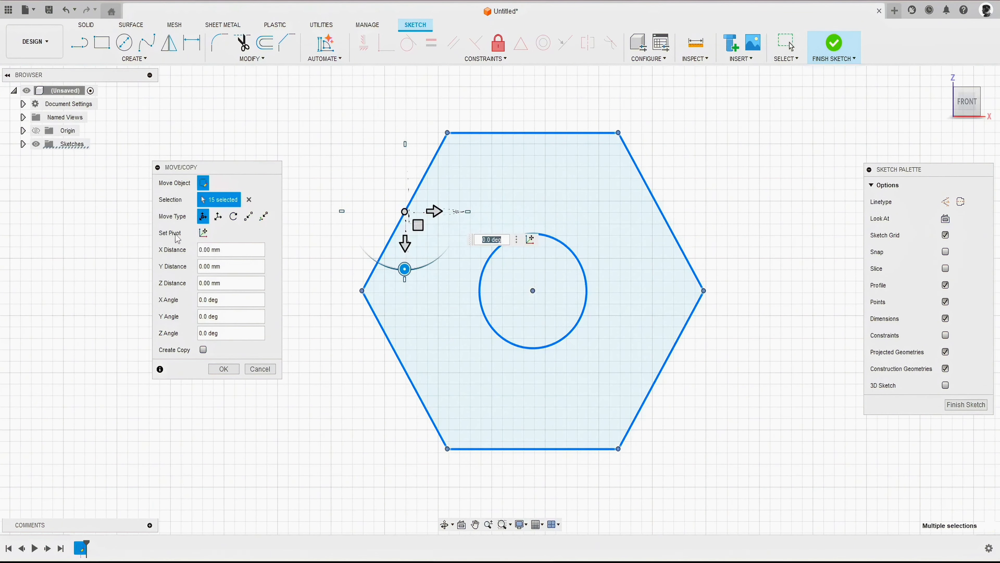
Set the move pivot to the circle's centre, and shift the selection 10 mm in X from it
left_click(202, 235)
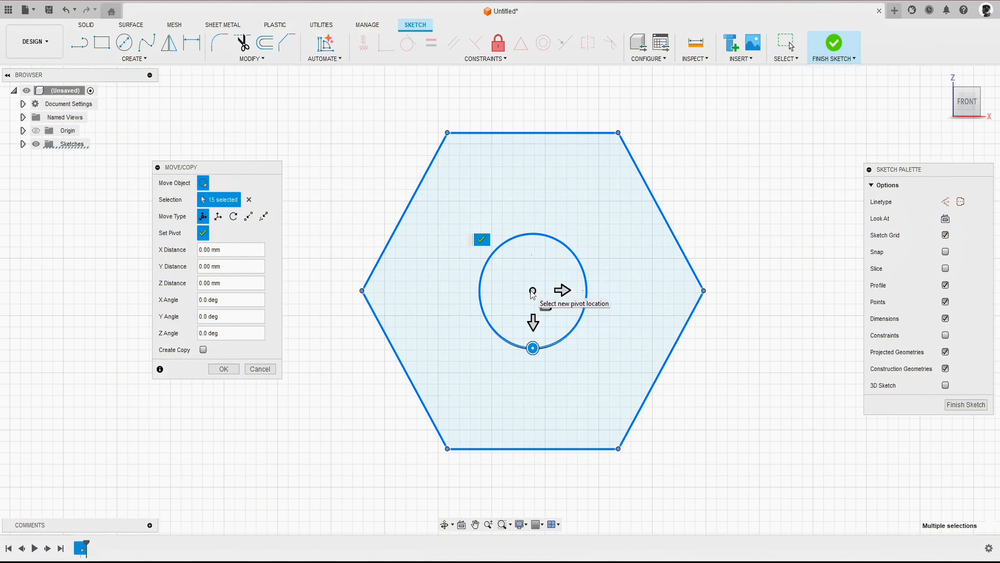
left_click(534, 291)
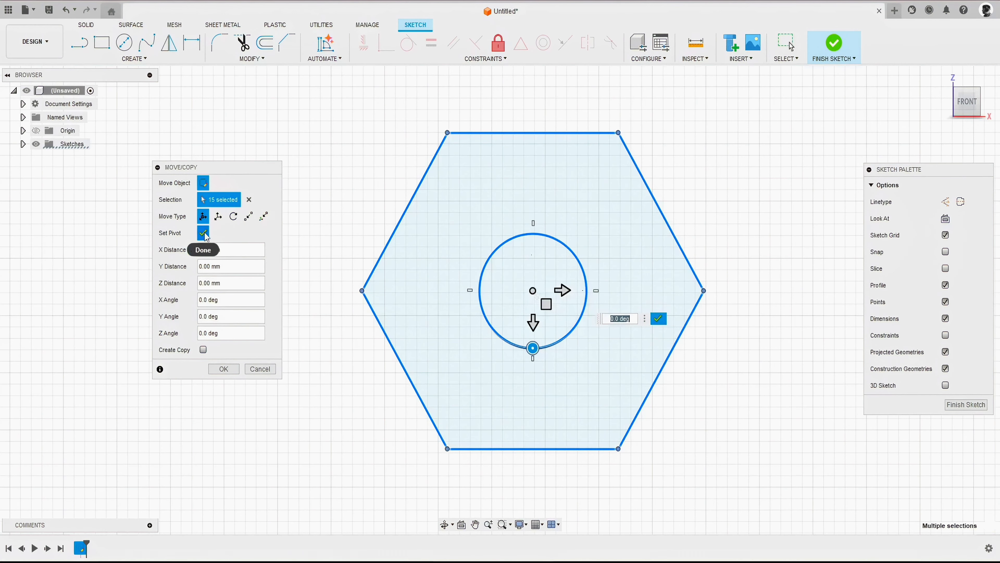
left_click(205, 233)
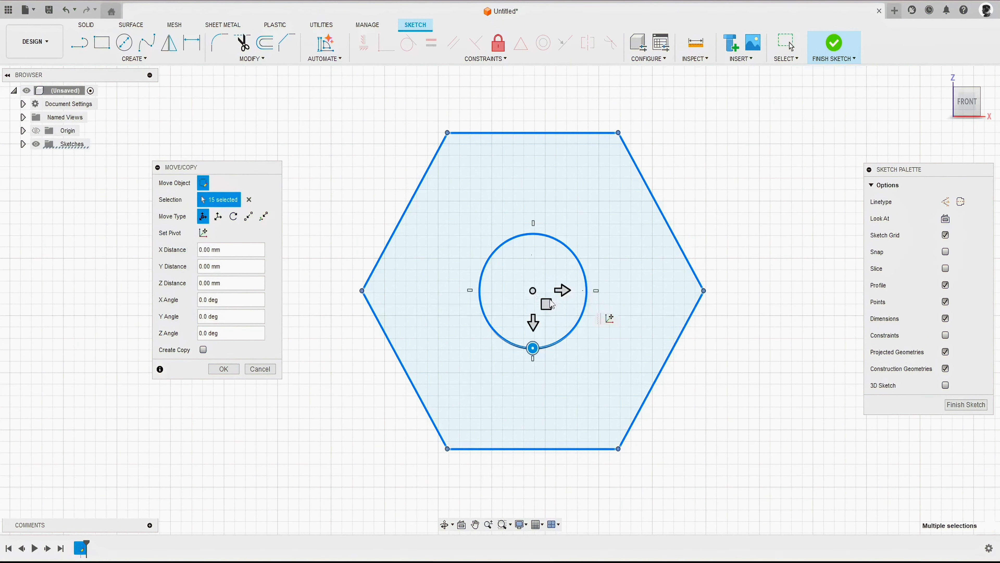
mouse_move(563, 290)
left_mouse_down()
mouse_move(630, 291)
mouse_move(577, 290)
left_mouse_up()
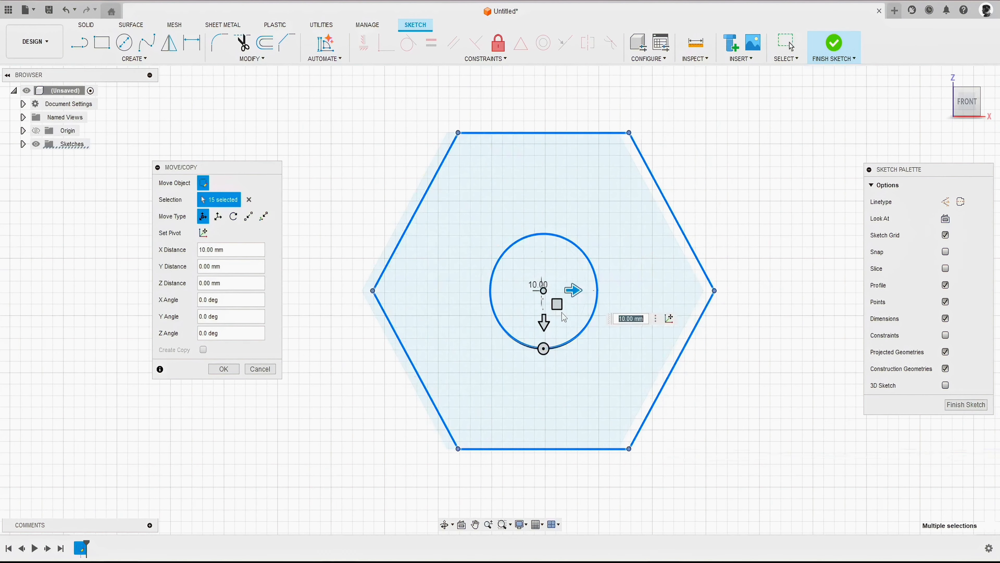
mouse_move(544, 347)
left_mouse_down()
mouse_move(583, 332)
mouse_move(592, 291)
mouse_move(544, 347)
left_mouse_up()
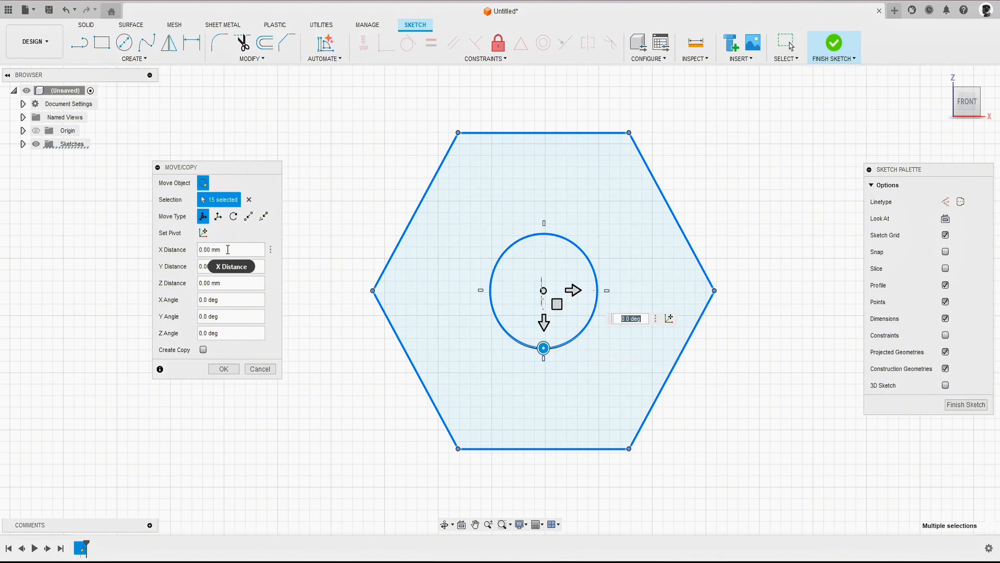
Move the hexagon and circle by exact distances of 25 mm in X and 25 mm in Y
left_click_drag(223, 249, 166, 248)
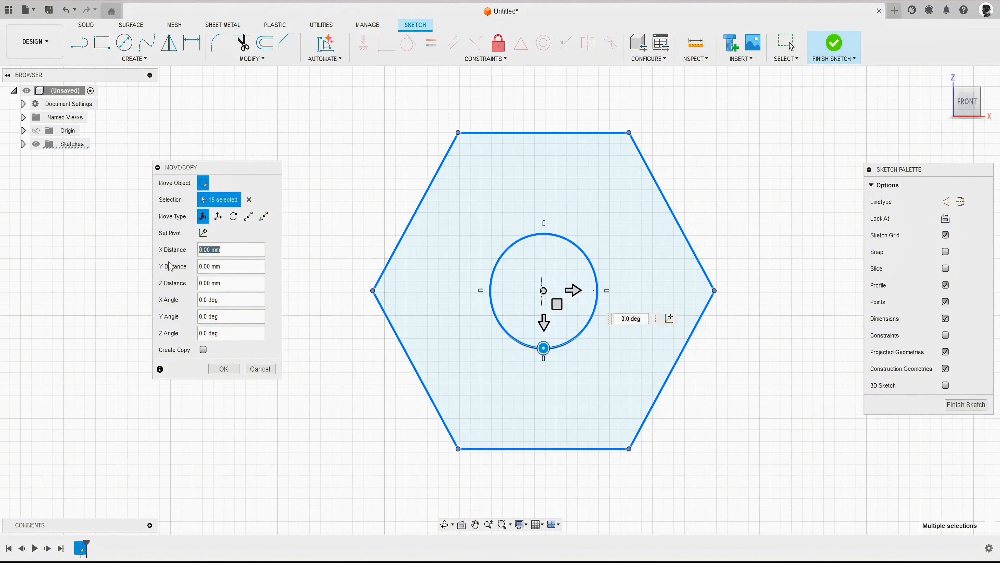
type("25")
key("Tab")
type("2")
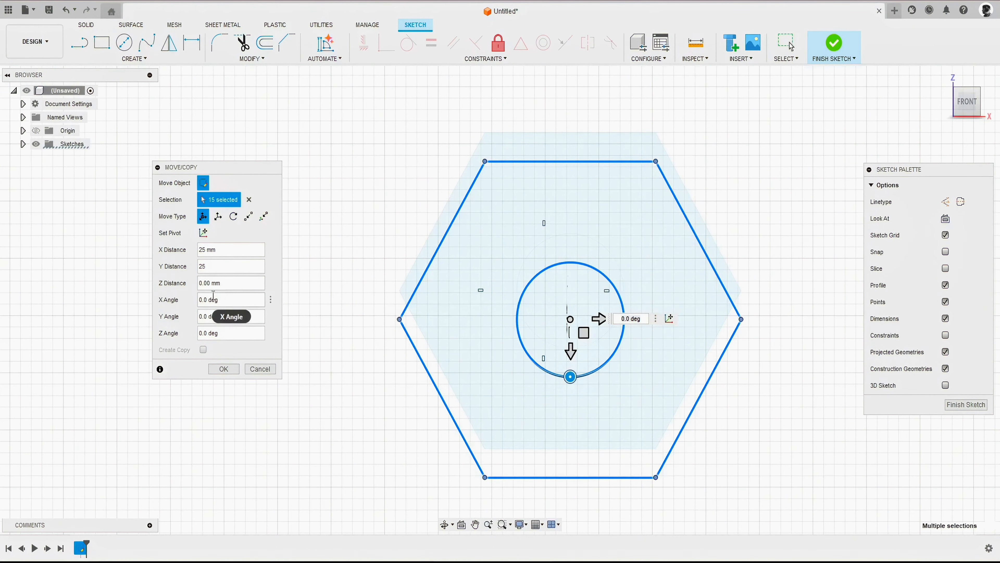
left_click(224, 369)
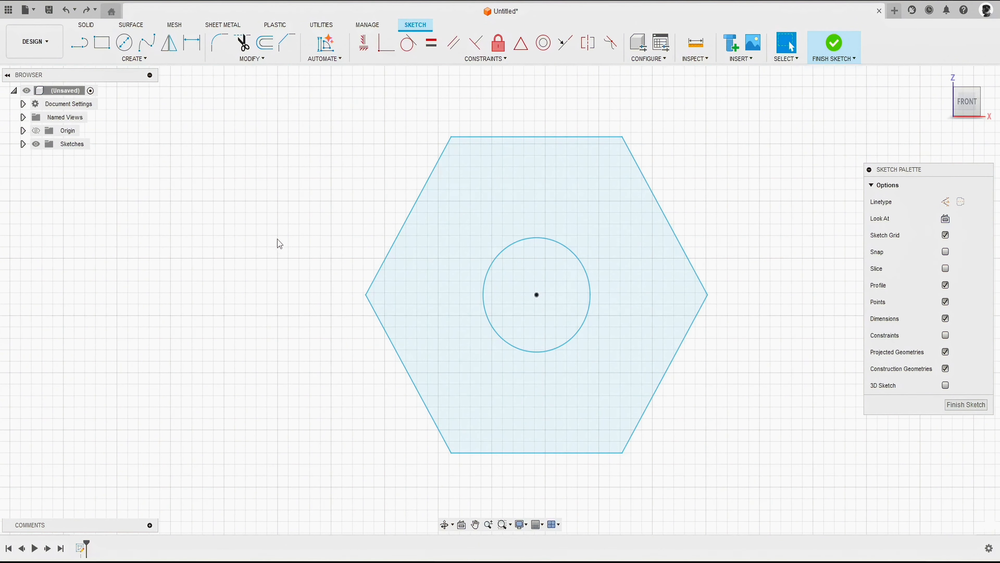
Create a copy of the hexagon and its circle, offset 375 mm in X from the original
key("m")
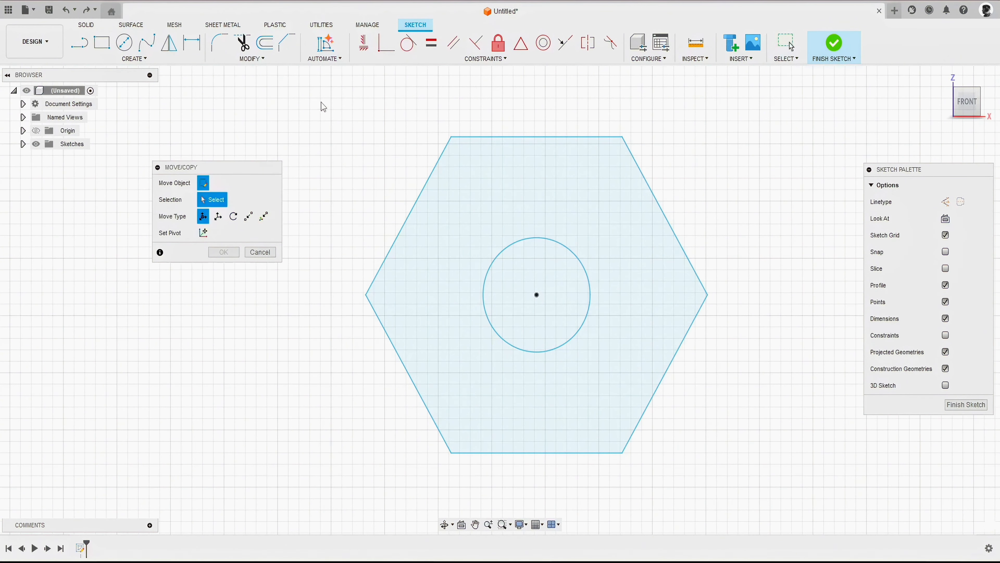
mouse_move(322, 103)
left_mouse_down()
mouse_move(646, 379)
mouse_move(742, 477)
left_mouse_up()
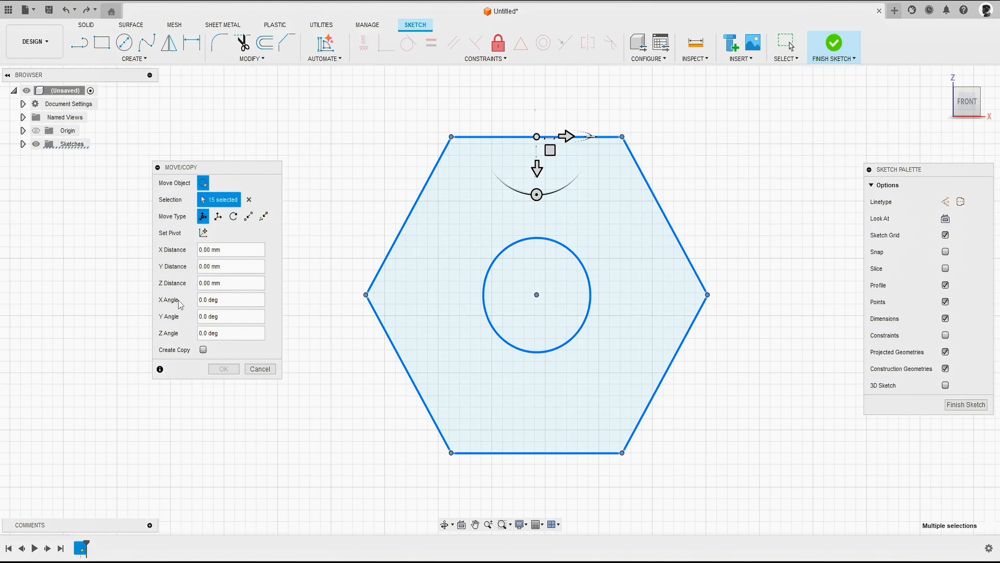
left_click(203, 350)
scroll(335, 310, "down", 3)
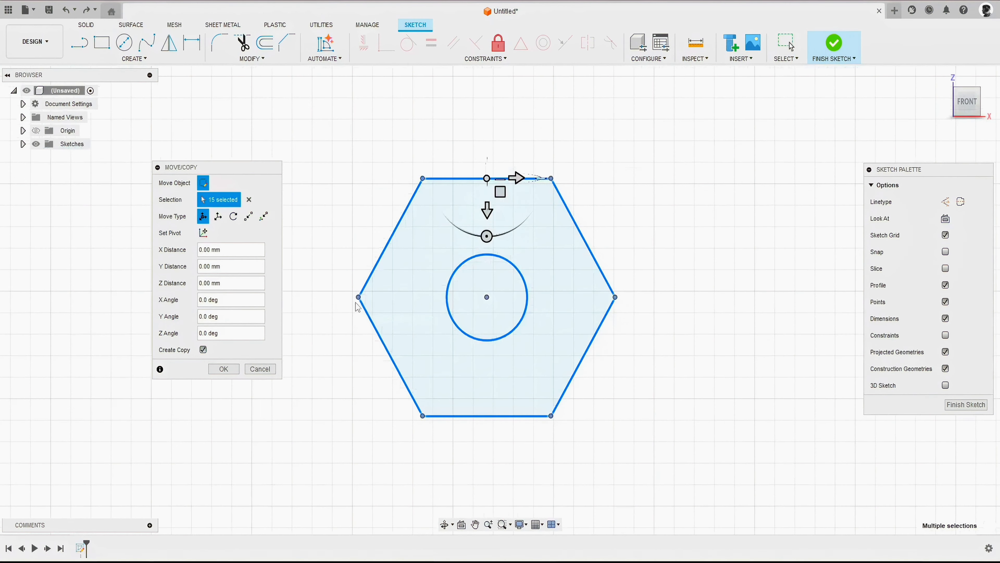
scroll(564, 269, "down", 1)
middle_click_drag(564, 267, 495, 283)
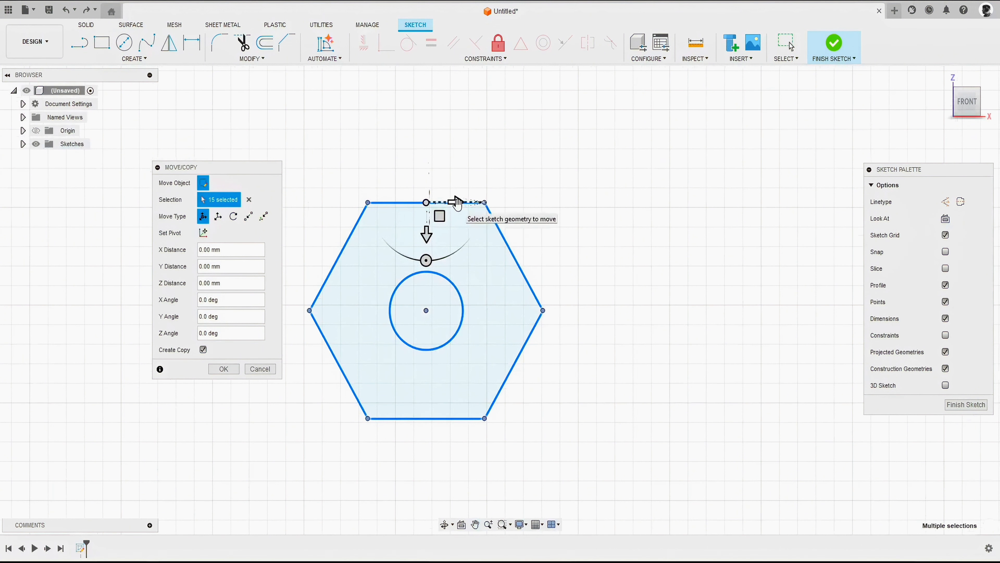
left_click_drag(464, 205, 734, 208)
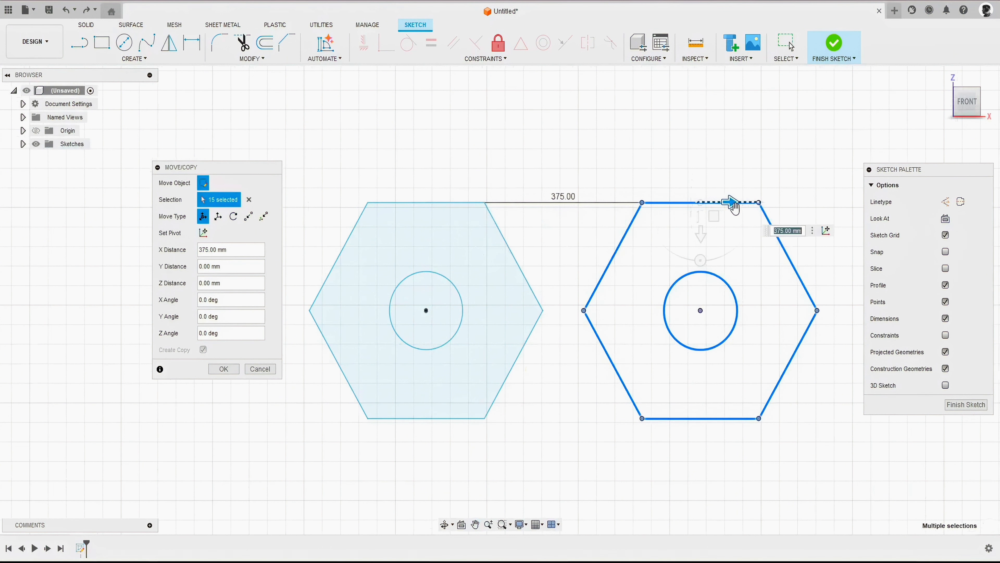
left_click(223, 369)
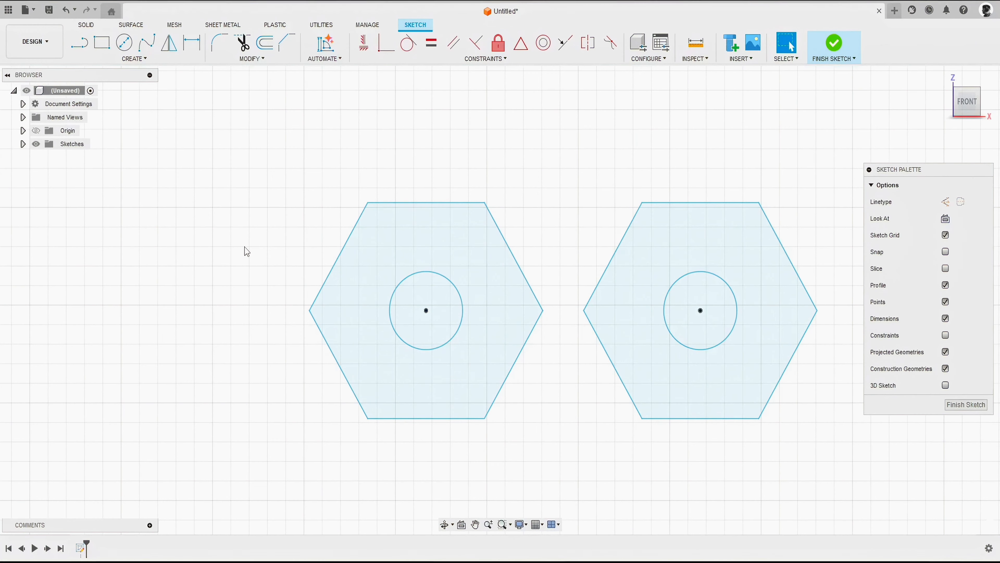
Move the original hexagon and circle point to point, from the hexagon's lower-left corner to the copied hexagon's upper-right corner
key("m")
left_click_drag(187, 115, 192, 162)
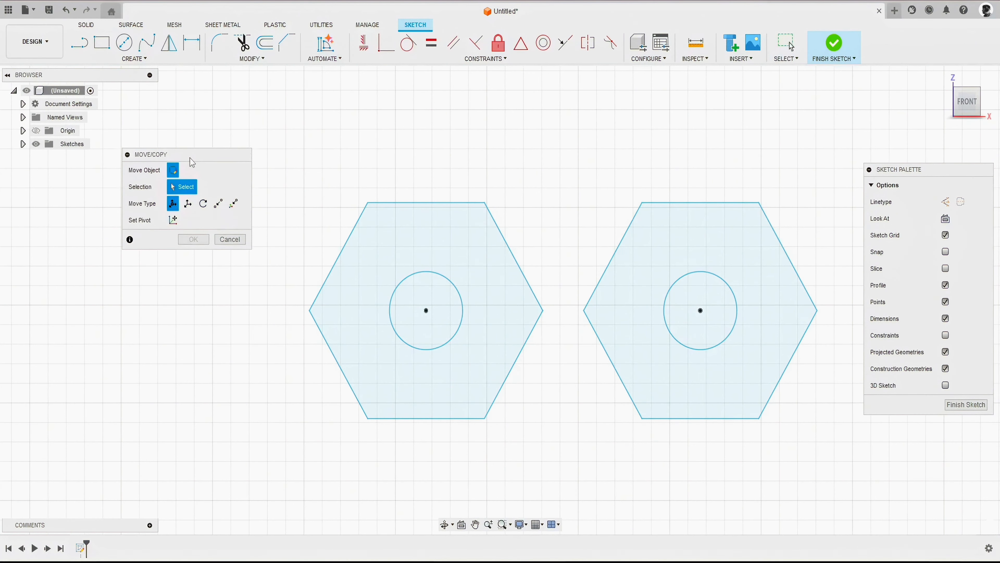
left_click(219, 204)
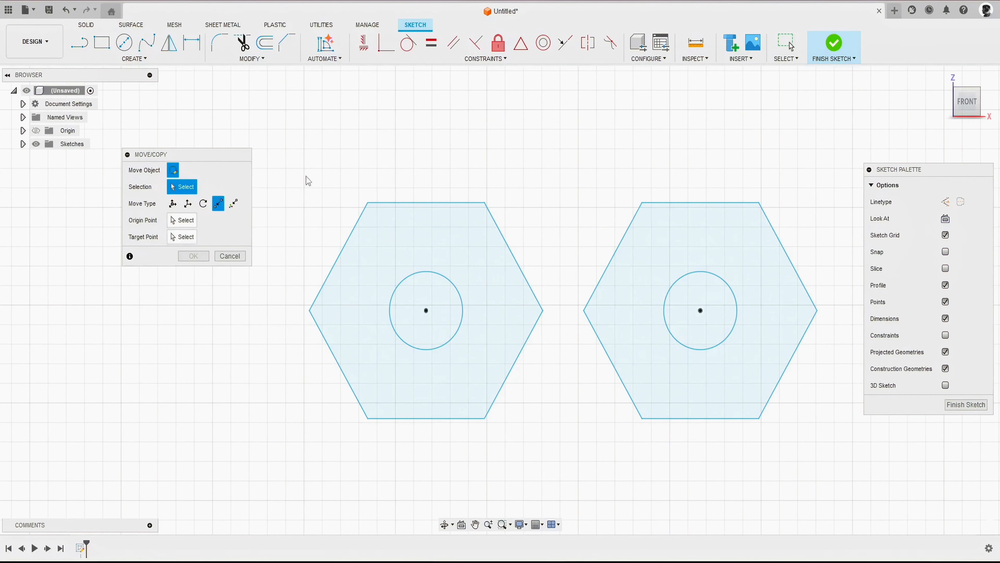
left_click_drag(290, 155, 569, 462)
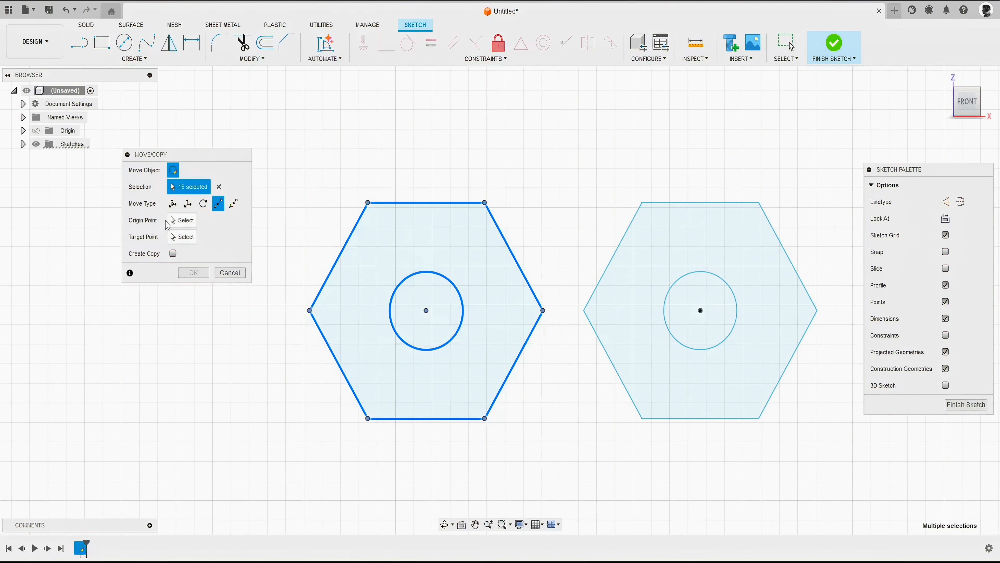
left_click(183, 221)
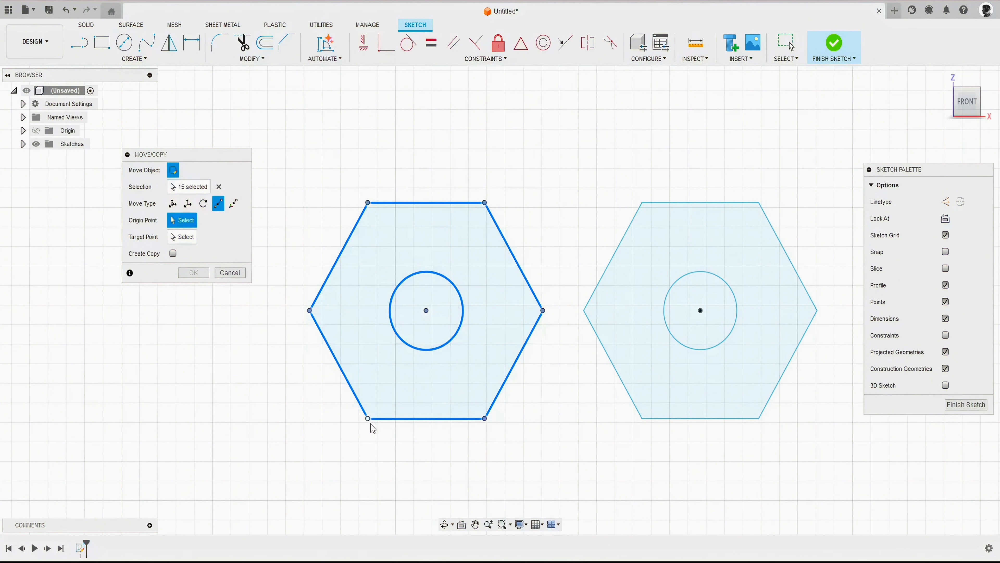
left_click(369, 420)
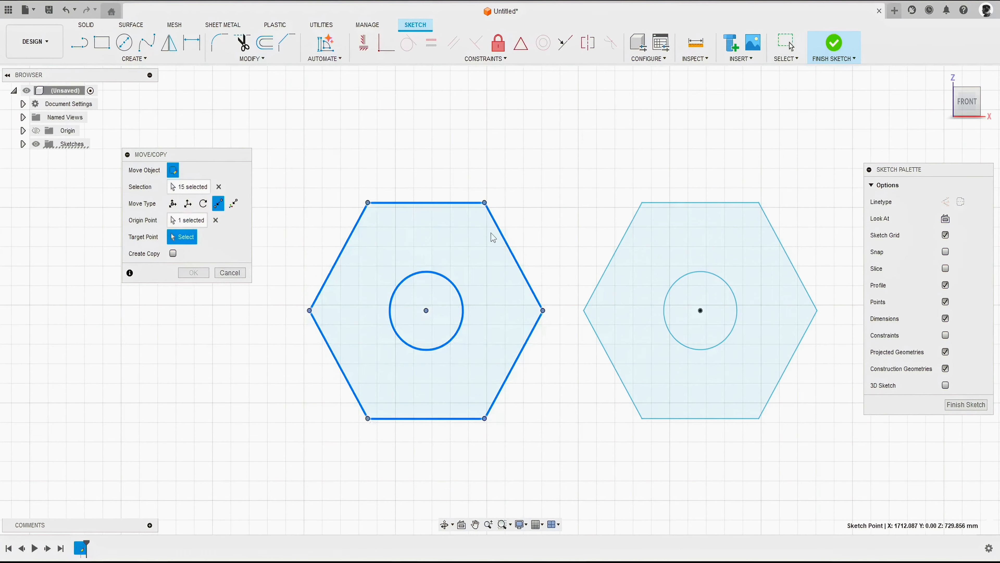
scroll(669, 185, "down", 1)
middle_click_drag(669, 184, 547, 241)
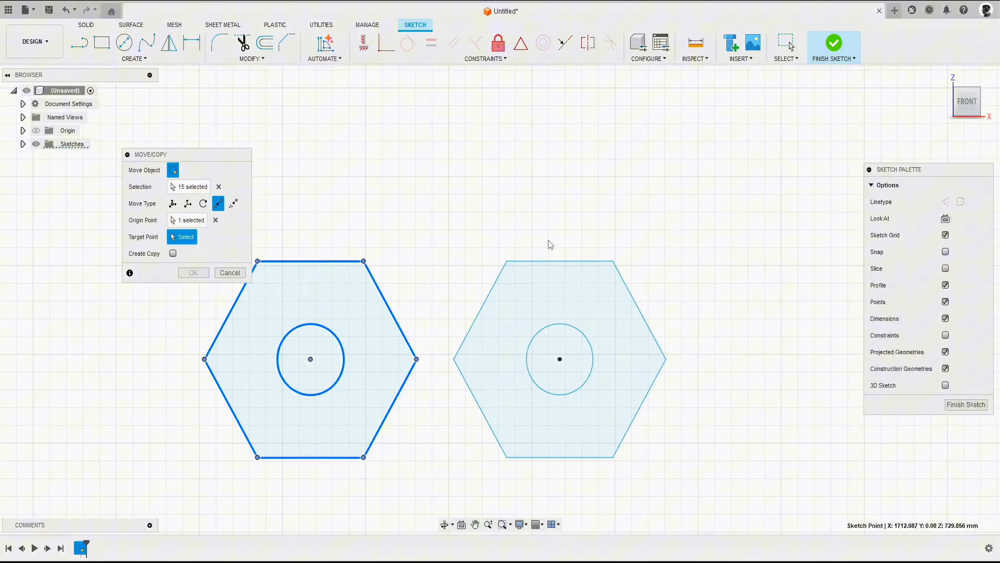
left_click(613, 262)
middle_click_drag(536, 217, 508, 233)
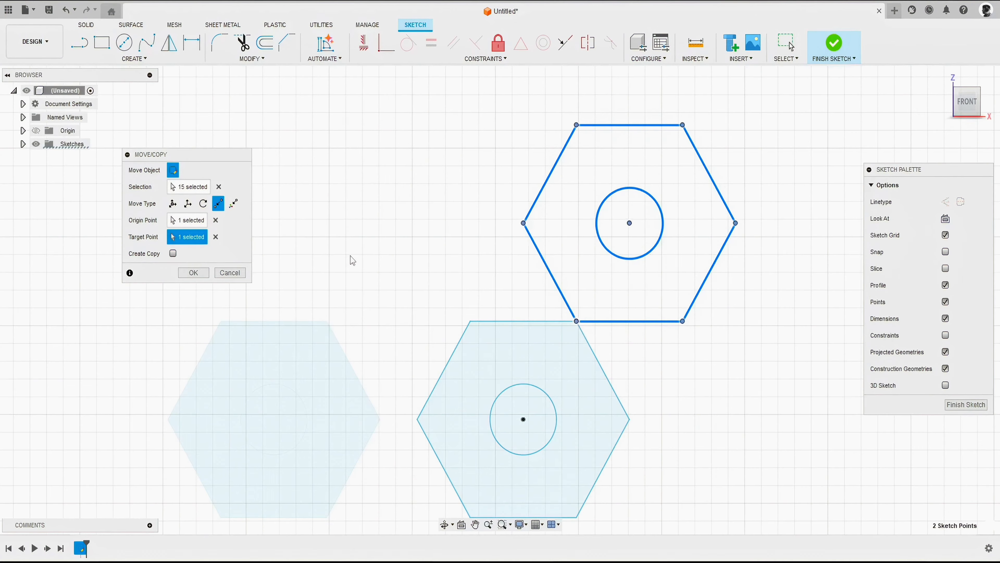
left_click(194, 272)
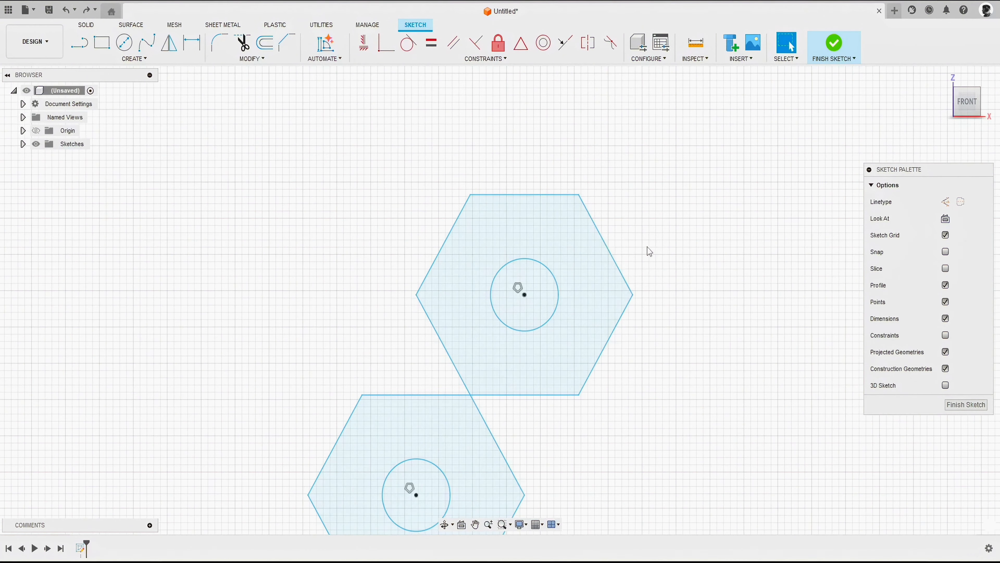
Undo the point-to-point move of the original hexagon and circle
key("ctrl+y")
middle_click_drag(473, 318, 657, 134)
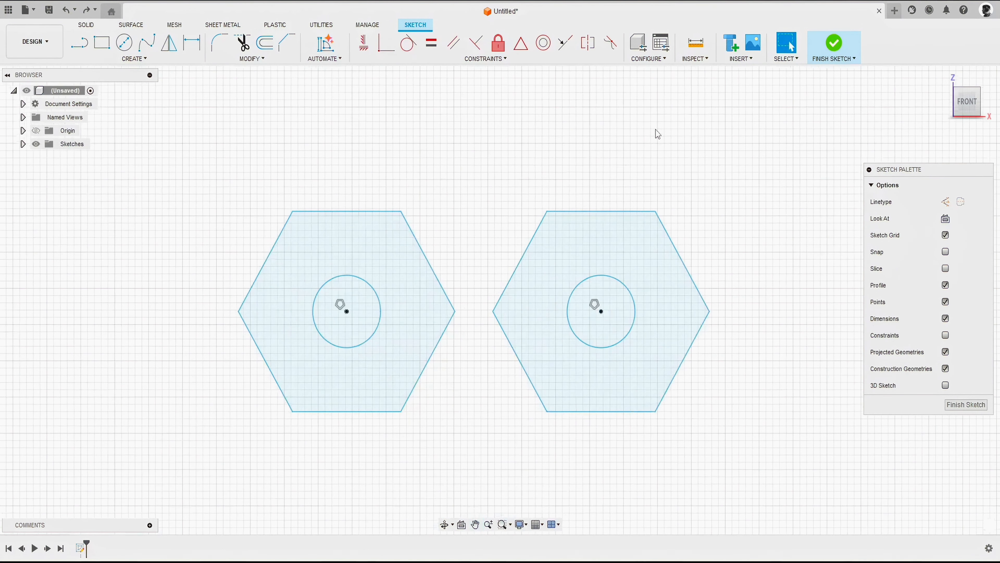
middle_click_drag(374, 164, 441, 170)
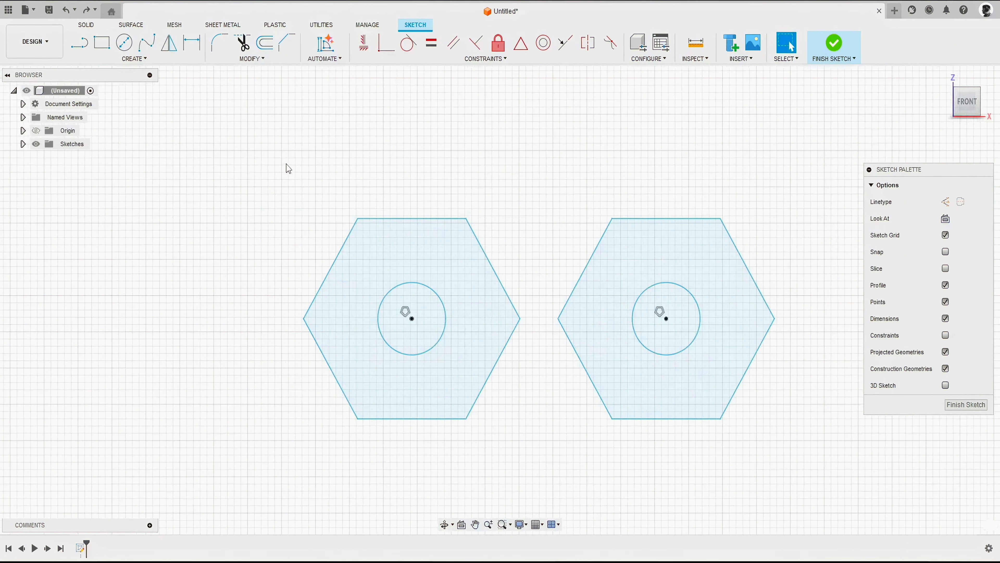
Move the original hexagon and circle together freely up and to the left, by the circle's centre and the hexagon's lower-left corner, and deselect them
left_click_drag(274, 166, 536, 454)
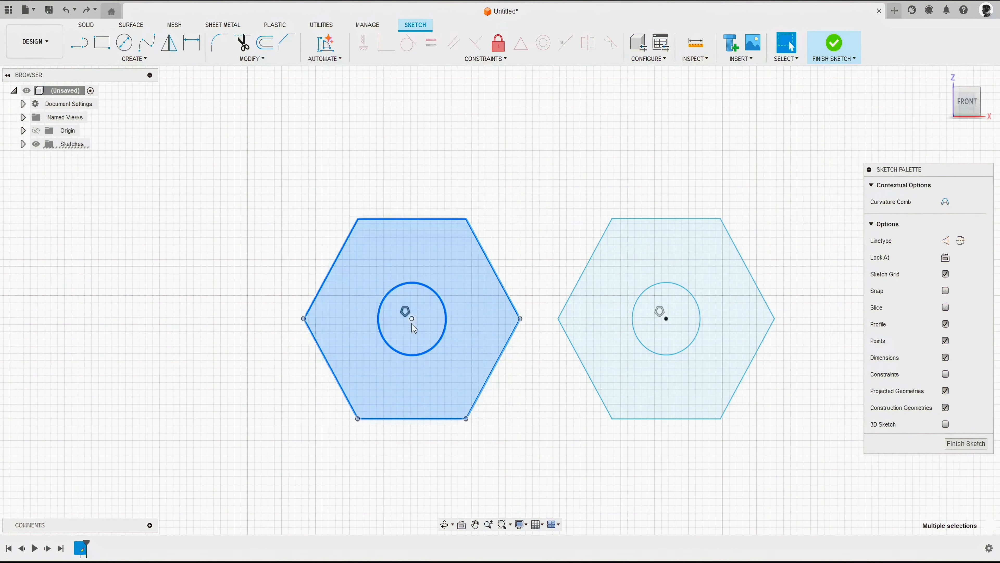
left_click_drag(412, 325, 362, 270)
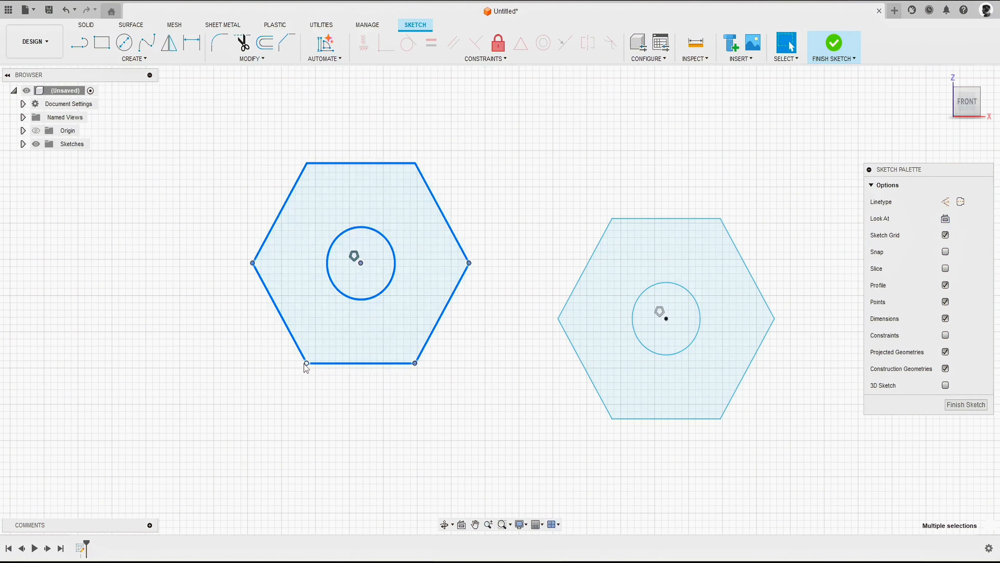
left_click_drag(307, 365, 325, 348)
left_click(486, 424)
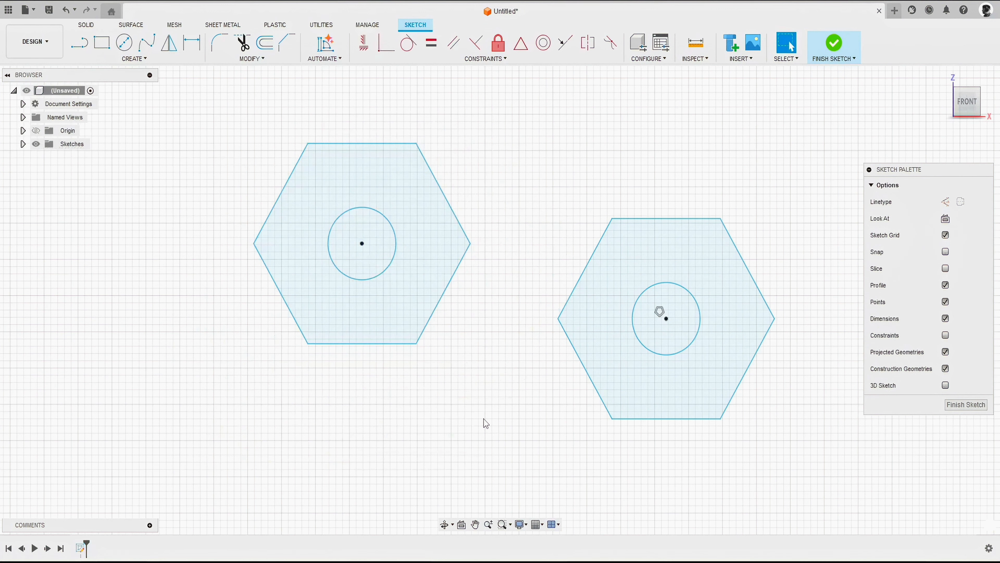